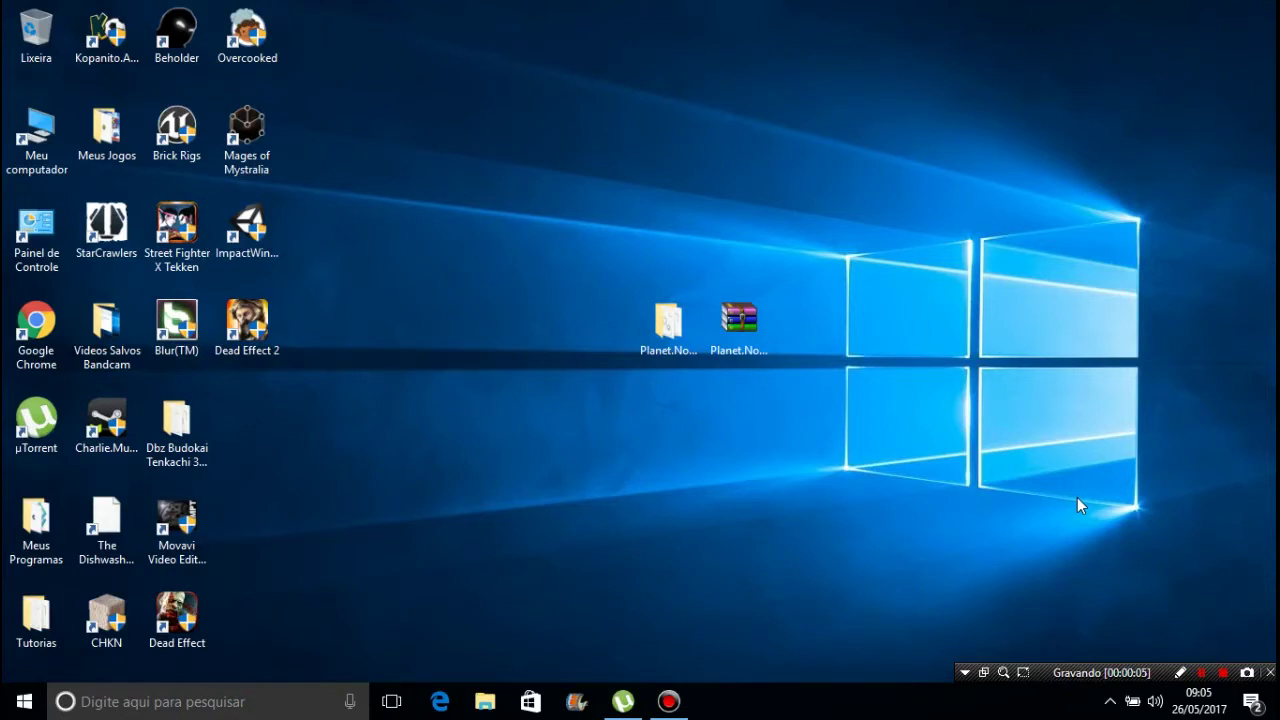
- Move the Planet.Nomads.v0.6.1 archive one icon space away from the folder of the same name on the desktop
click(758, 348)
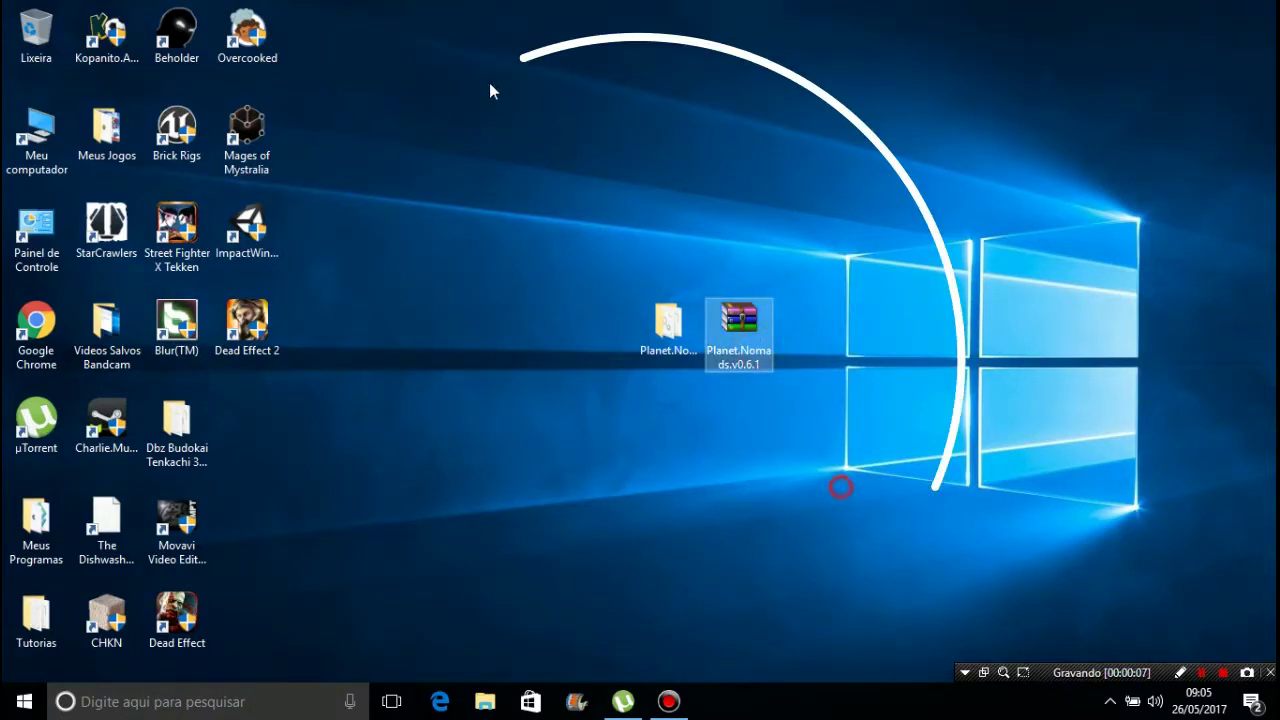
drag(552, 128, 724, 365)
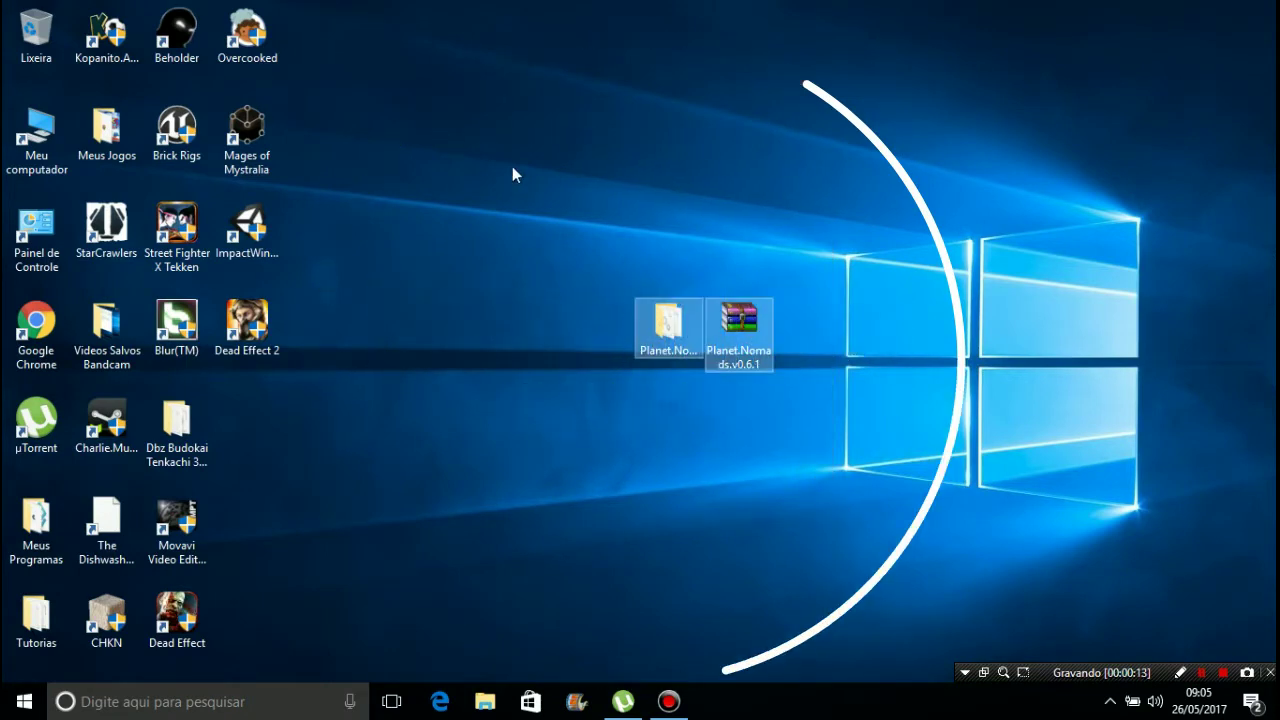
click(739, 320)
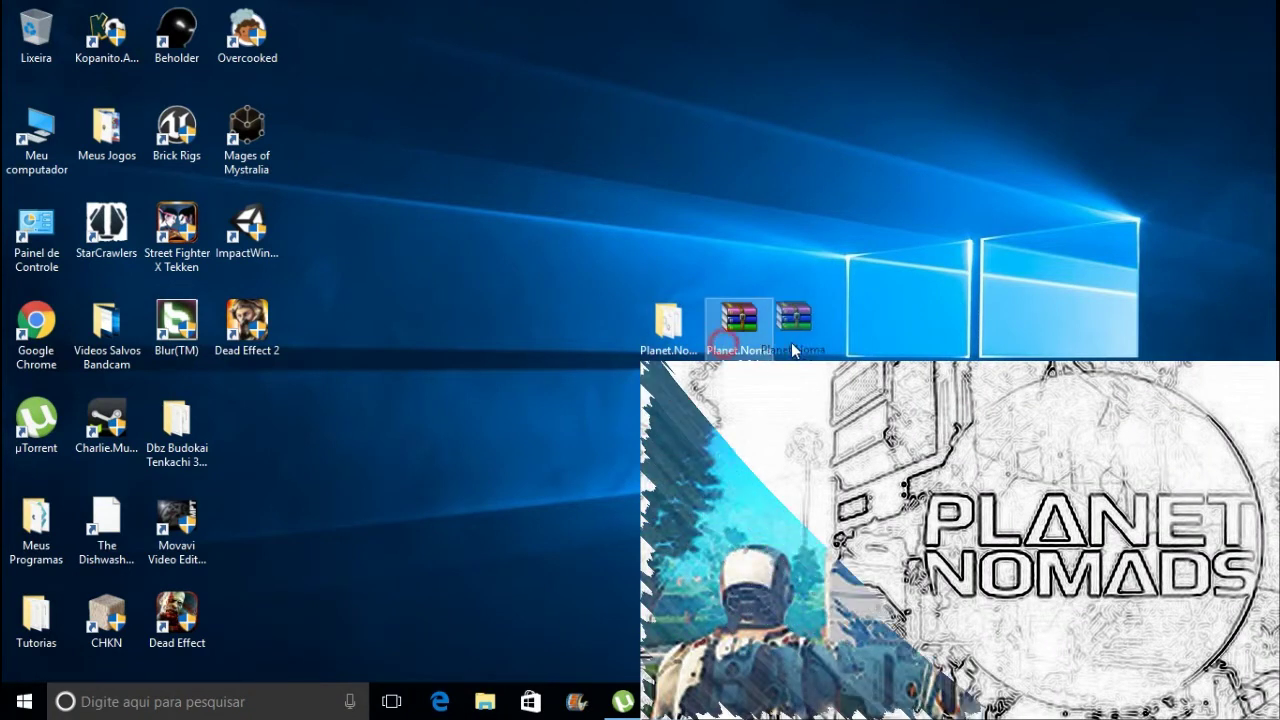
drag(739, 320, 809, 320)
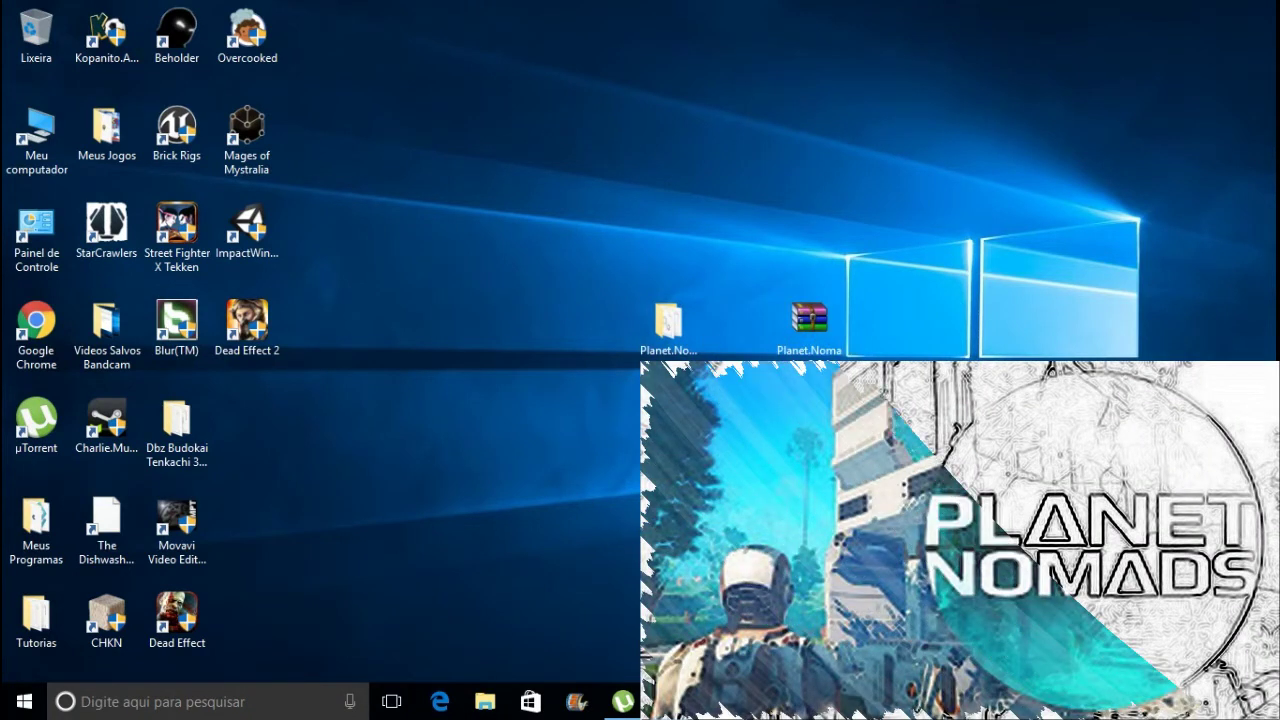
click(668, 322)
click(700, 230)
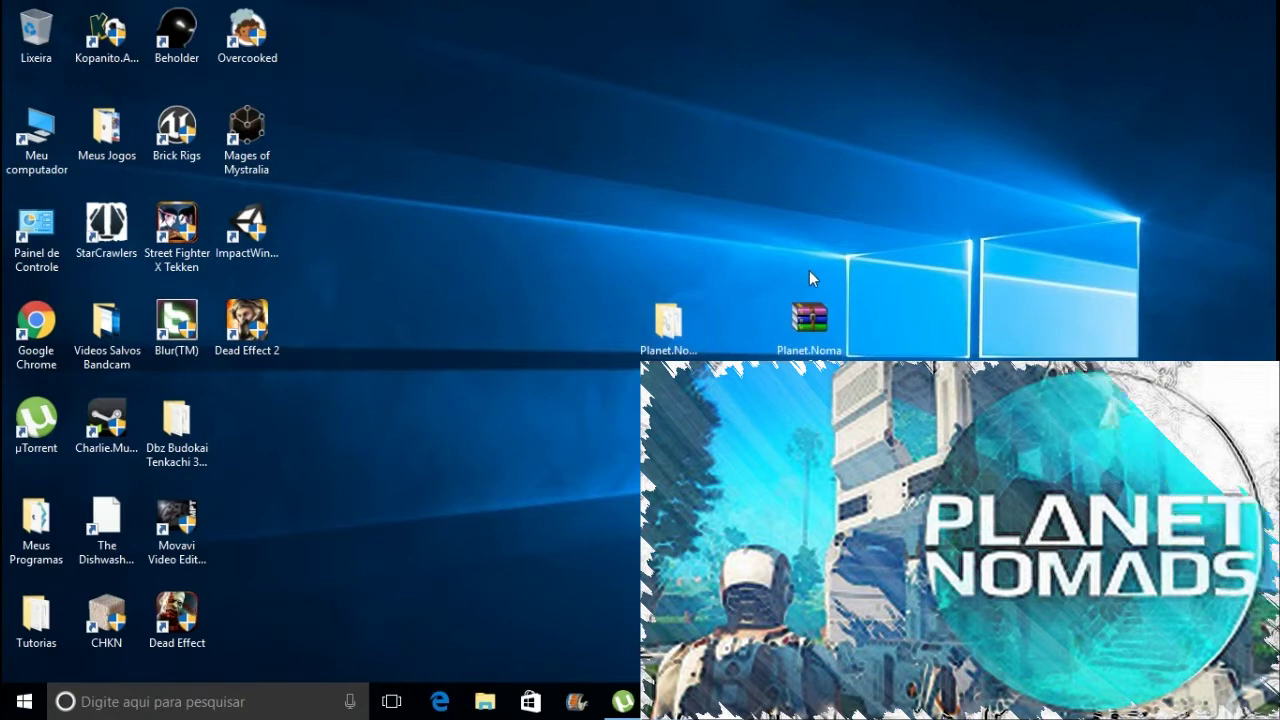
click(806, 322)
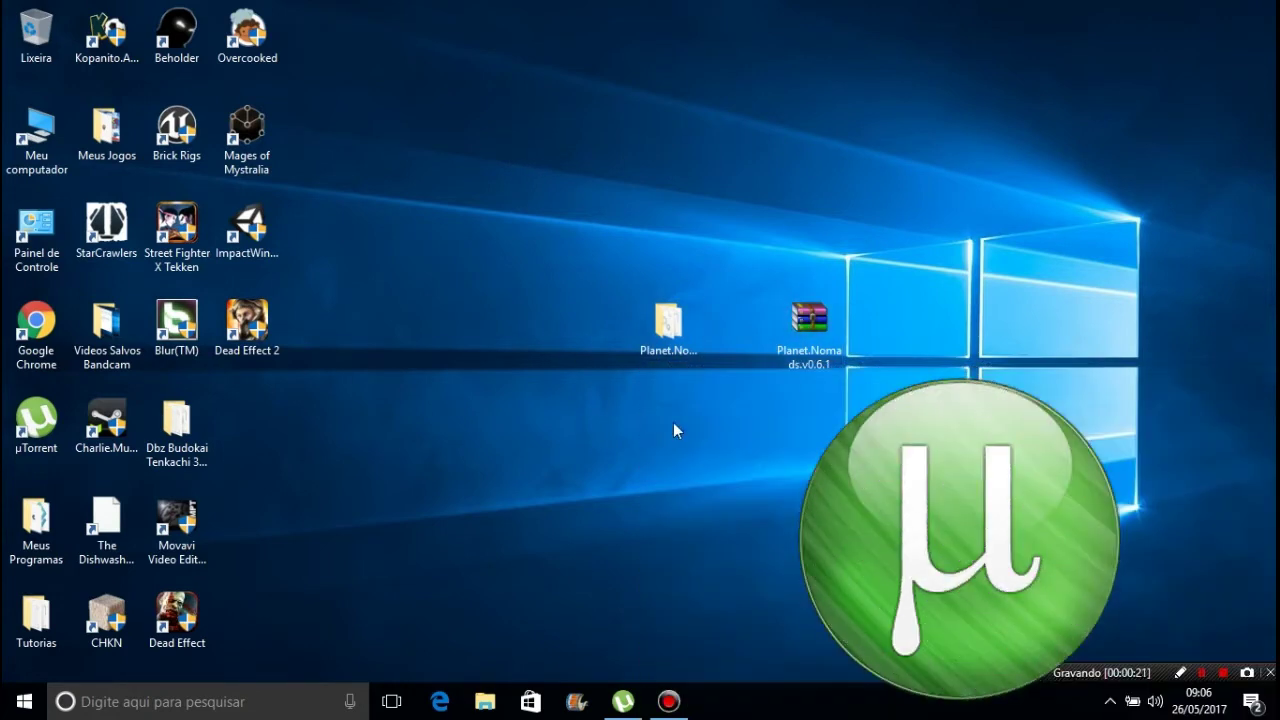
drag(866, 474, 570, 174)
click(748, 445)
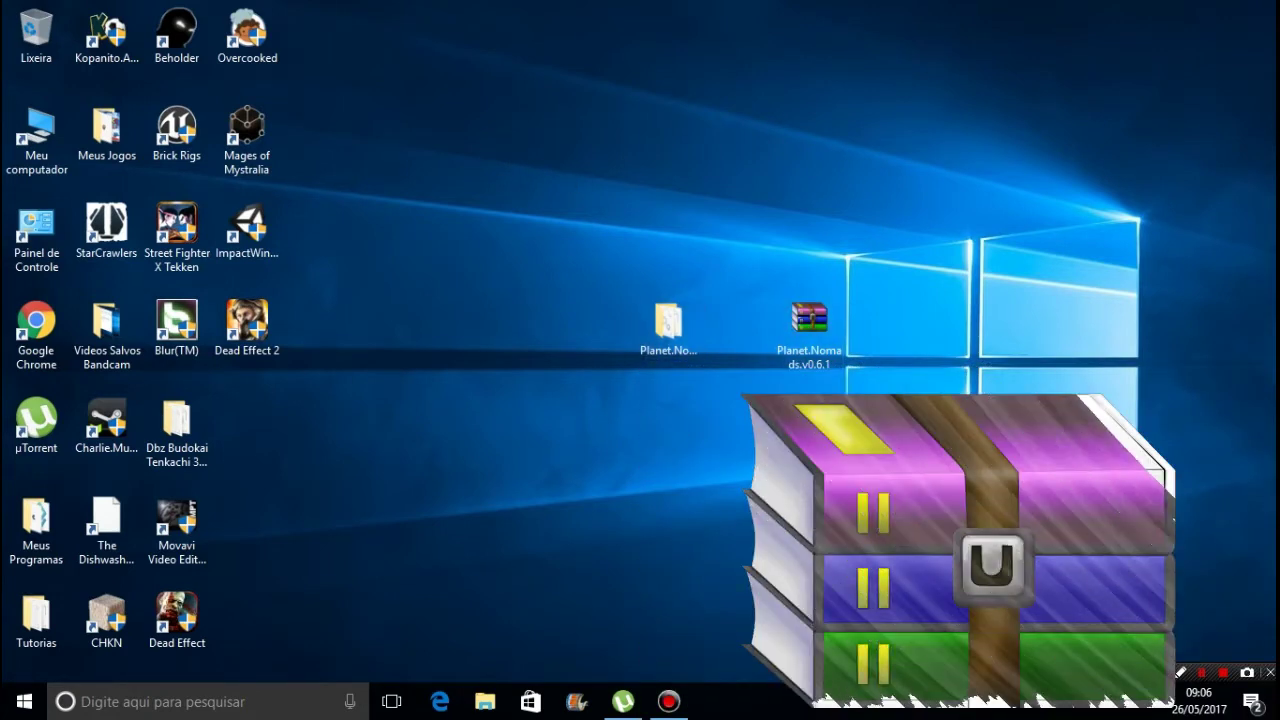
drag(937, 515, 533, 197)
click(533, 197)
drag(893, 529, 544, 192)
click(544, 190)
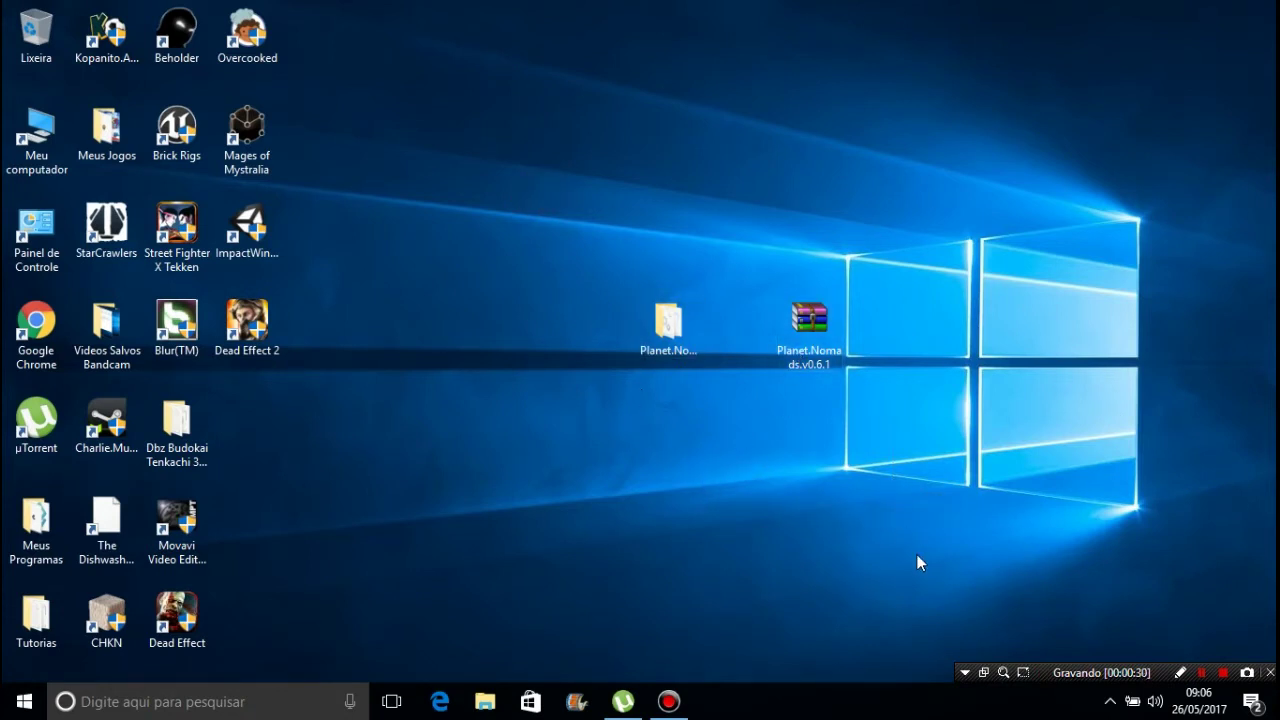
drag(891, 483, 526, 168)
click(526, 168)
click(600, 425)
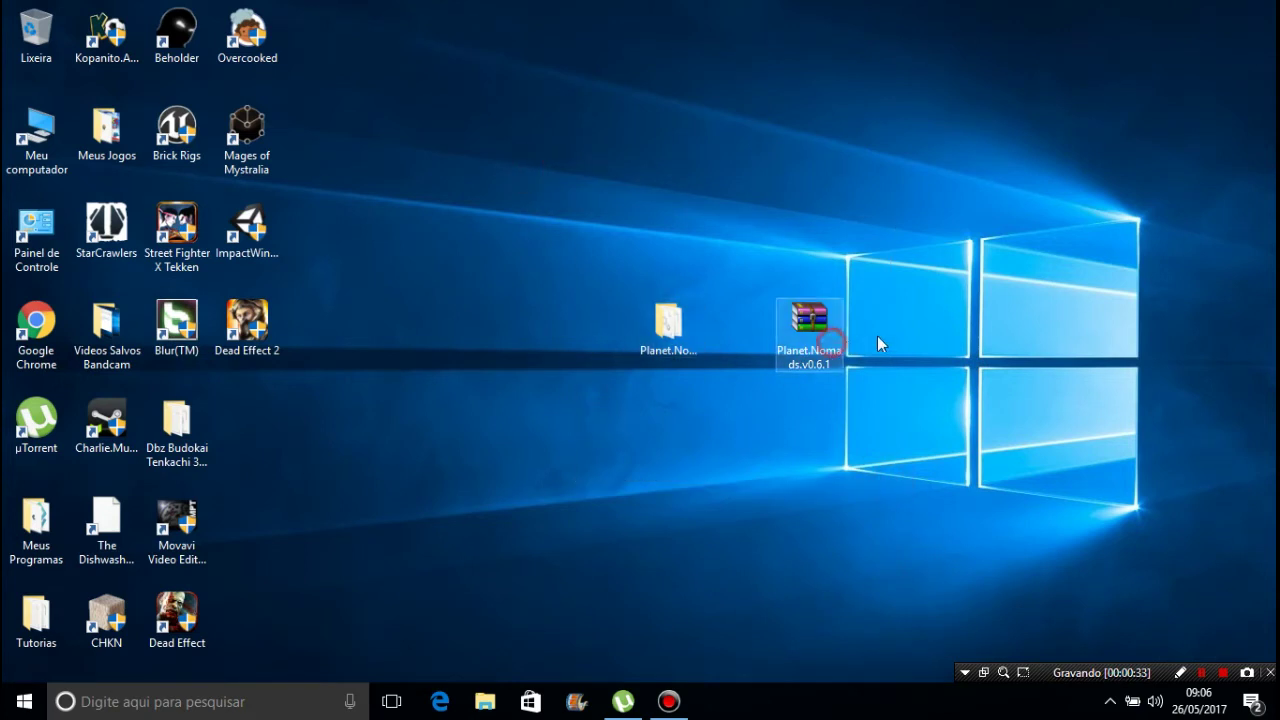
- Move the Planet.Nomads.v0.6.1 archive farther from the folder and look at its extraction options without extracting
drag(888, 334, 937, 330)
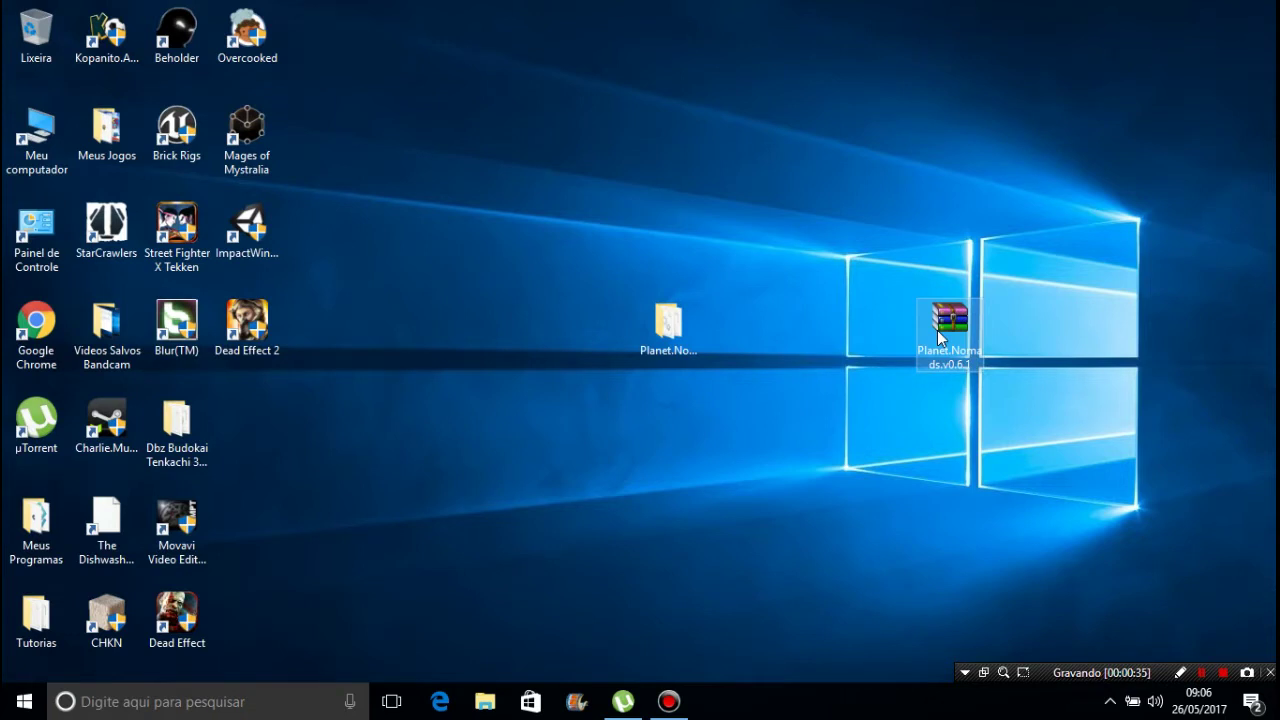
right_click(937, 330)
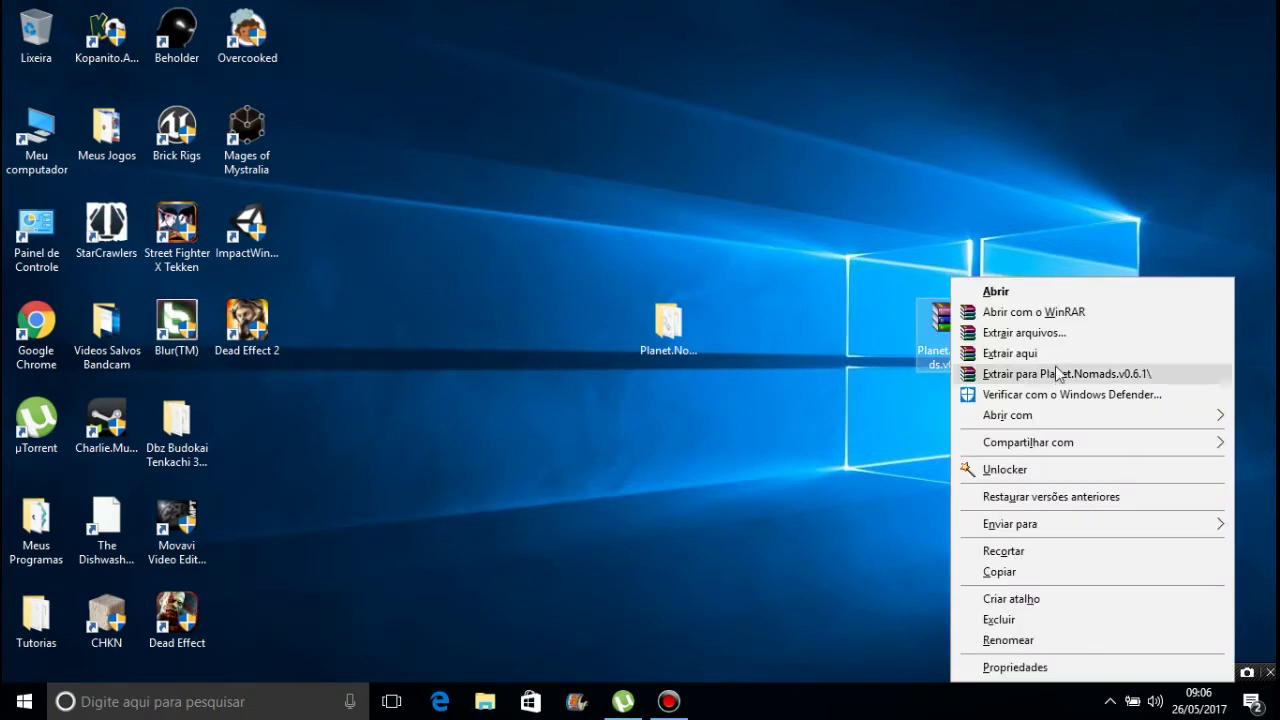
click(827, 403)
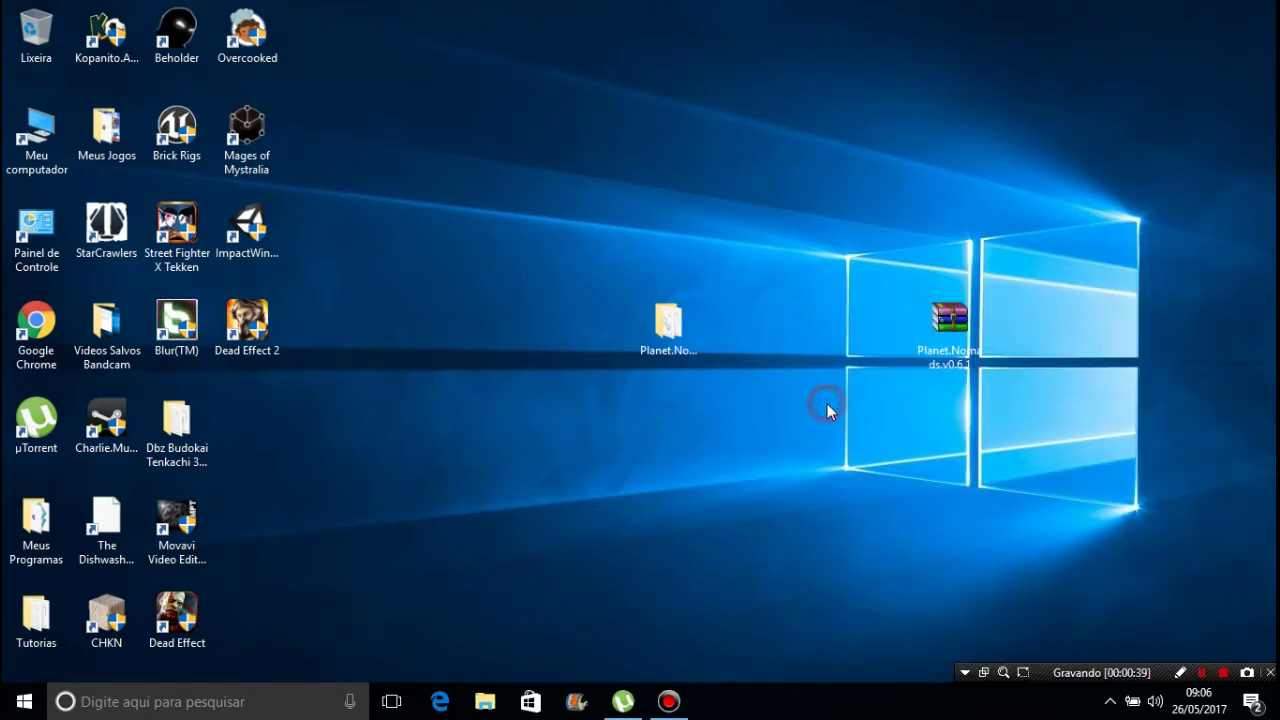
- Cut the Planet.Nomads.v0.6.1 folder from the desktop
click(684, 345)
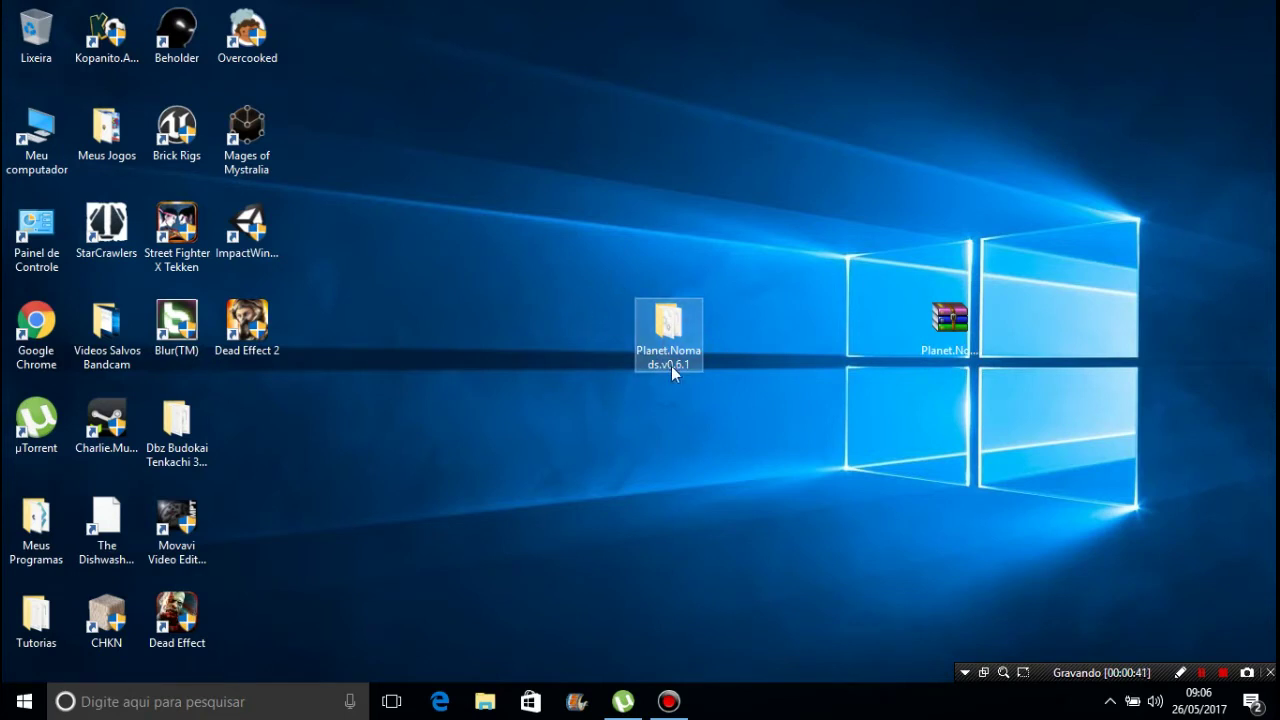
right_click(671, 366)
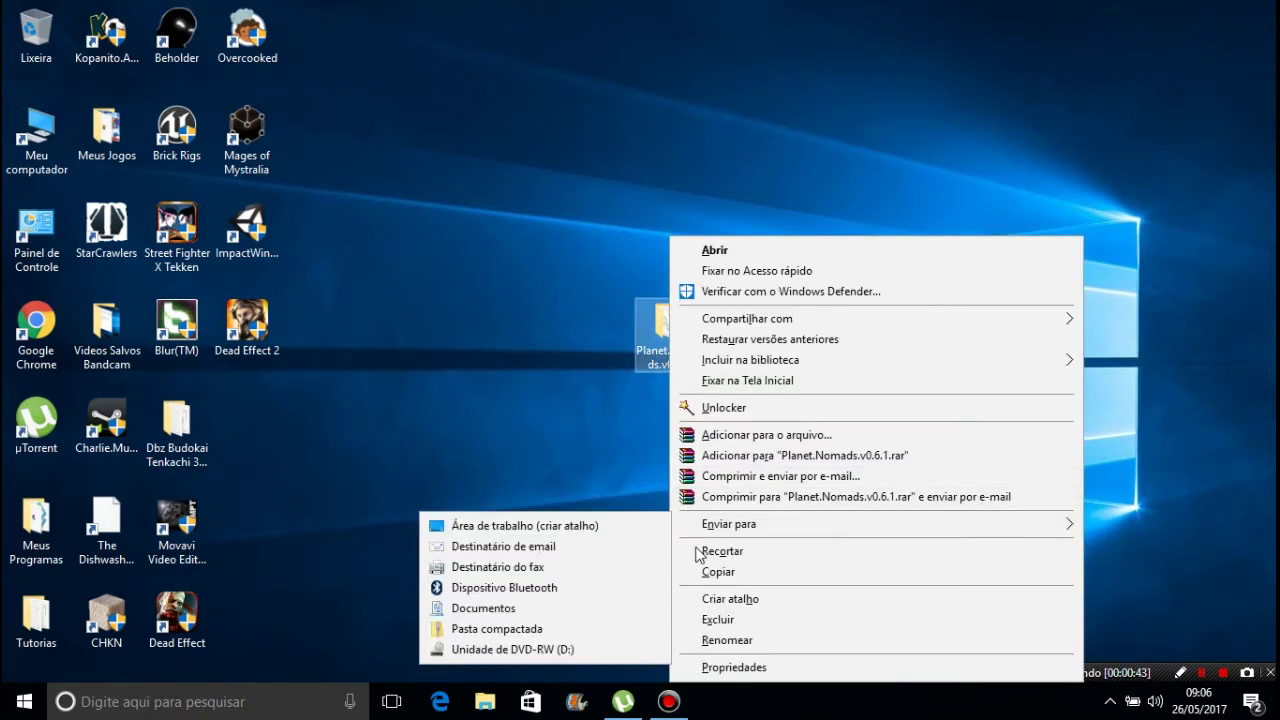
click(697, 552)
- Paste the cut folder into Program Files (x86) on drive C:, granting the permission required for the destination
double_click(36, 135)
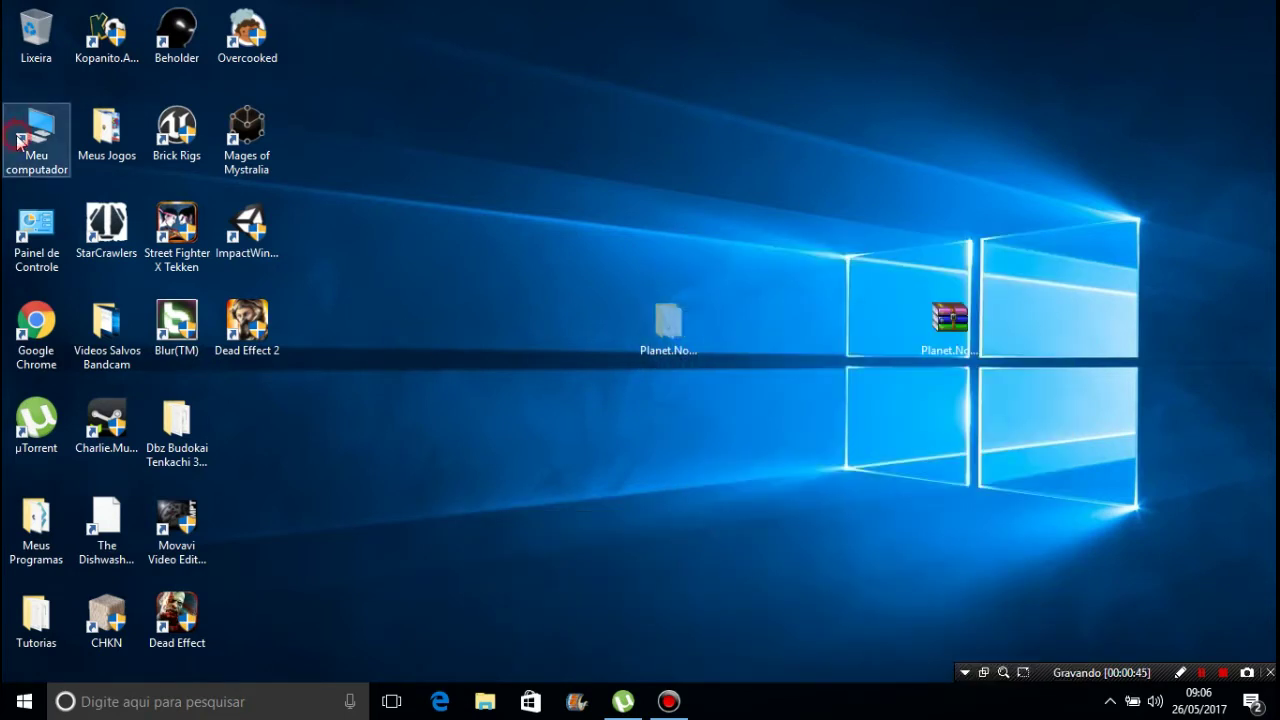
double_click(421, 410)
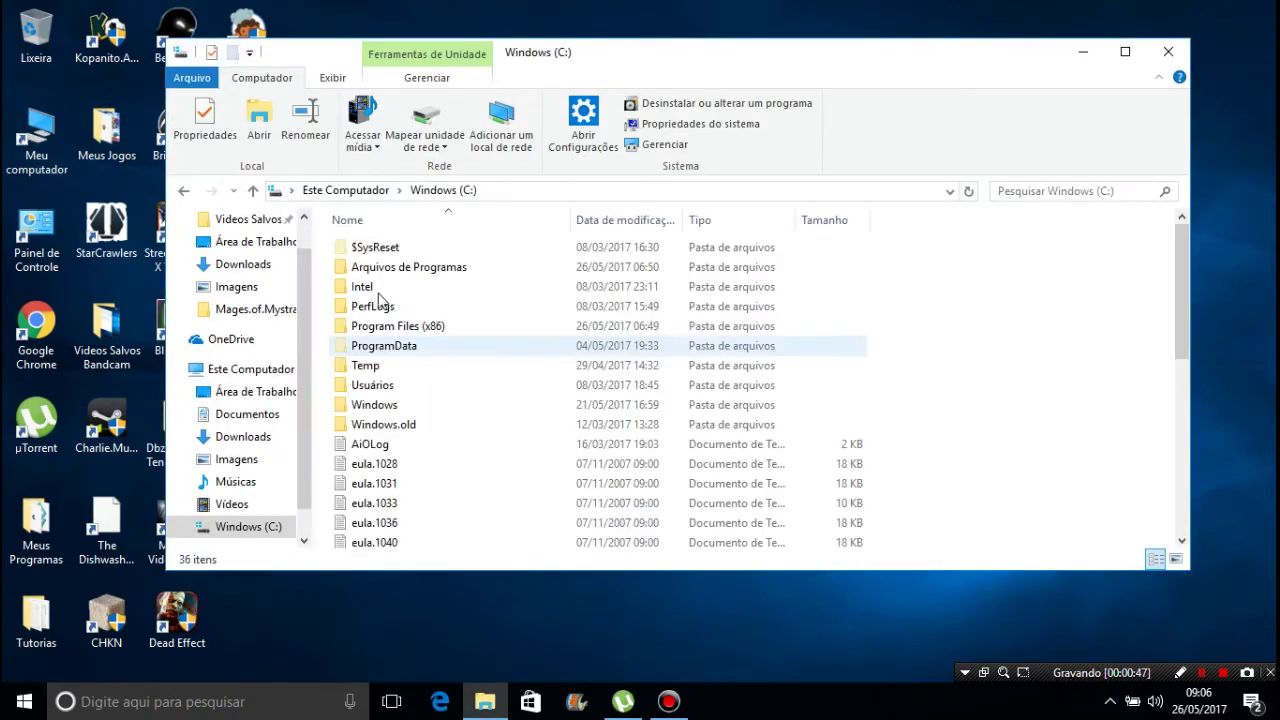
click(457, 328)
double_click(457, 328)
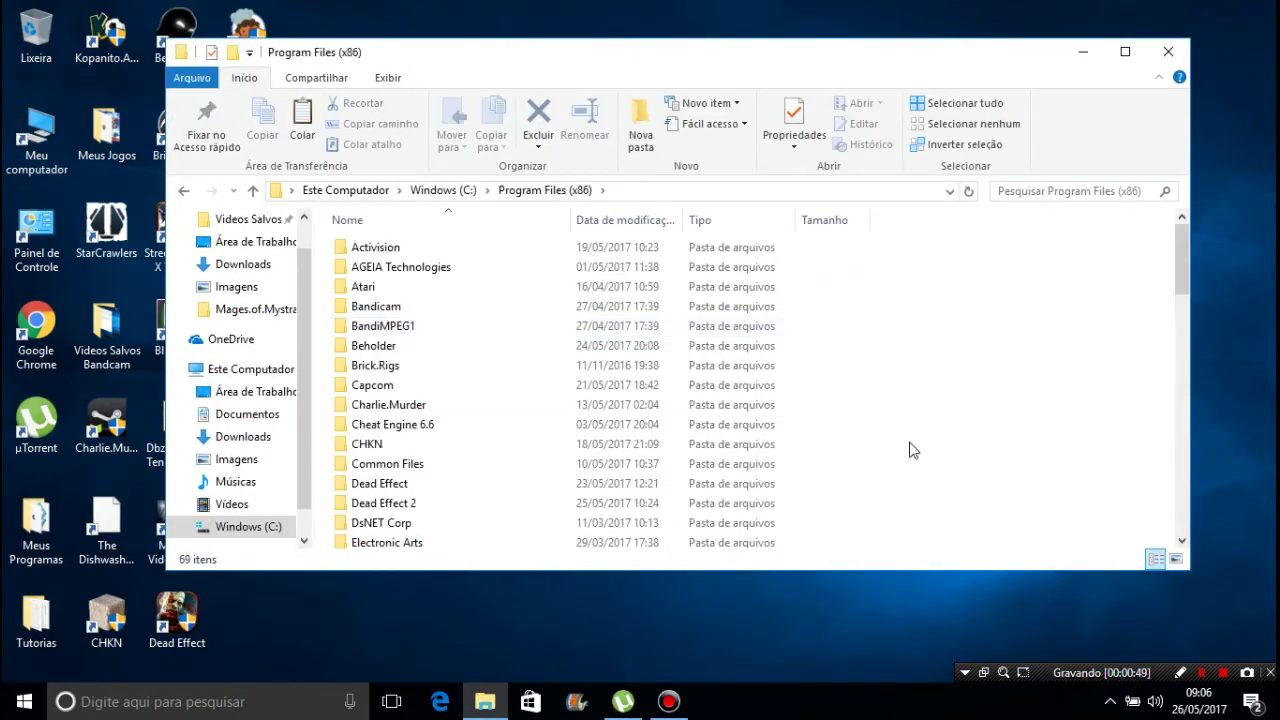
key(shift+F10)
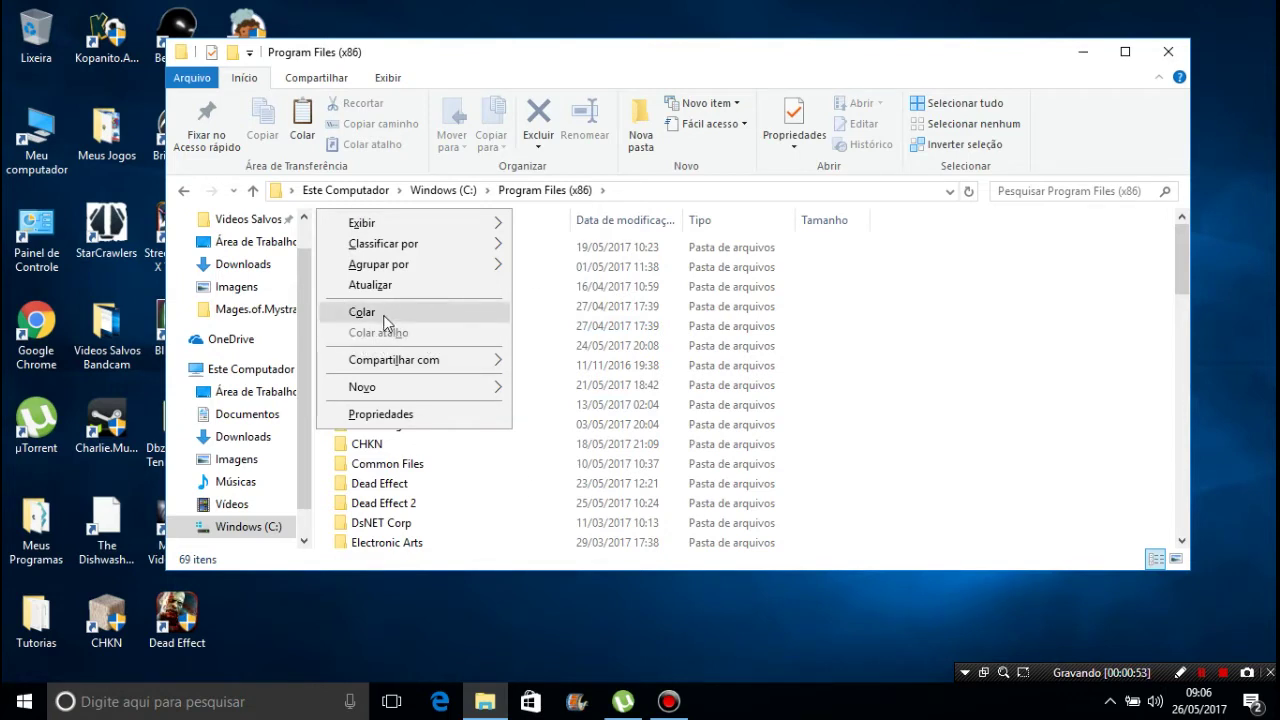
click(361, 312)
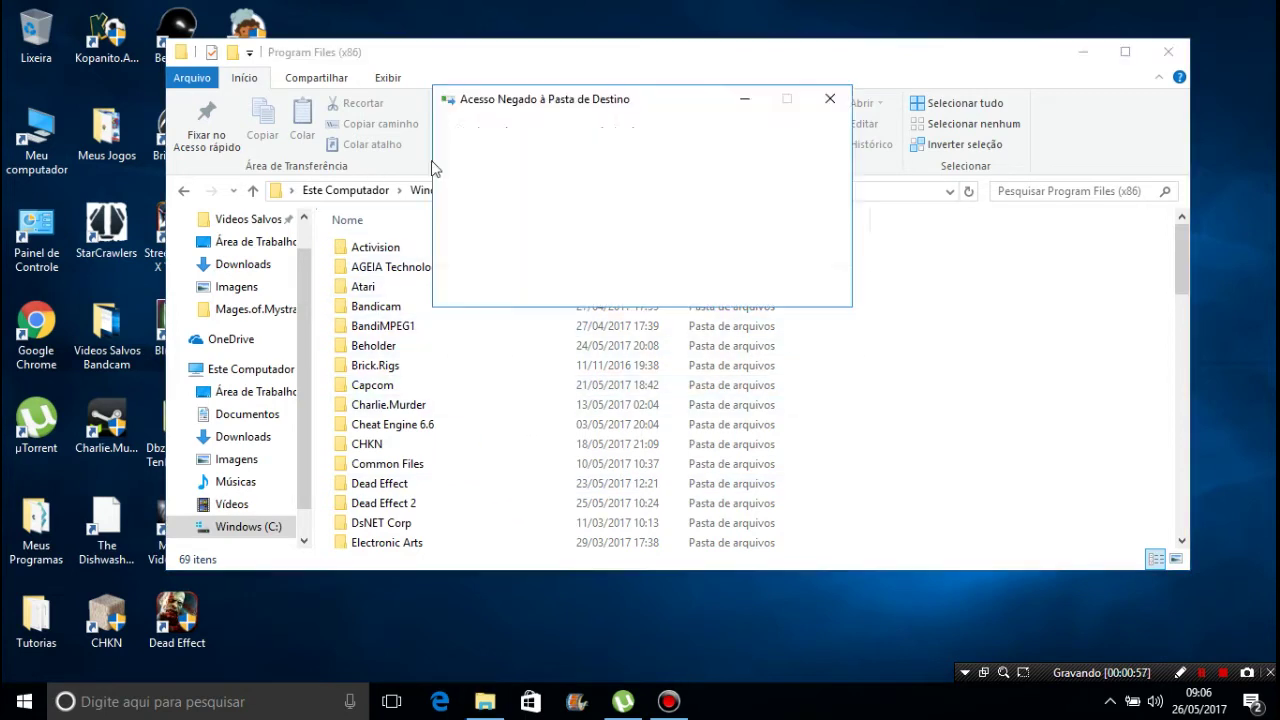
click(591, 236)
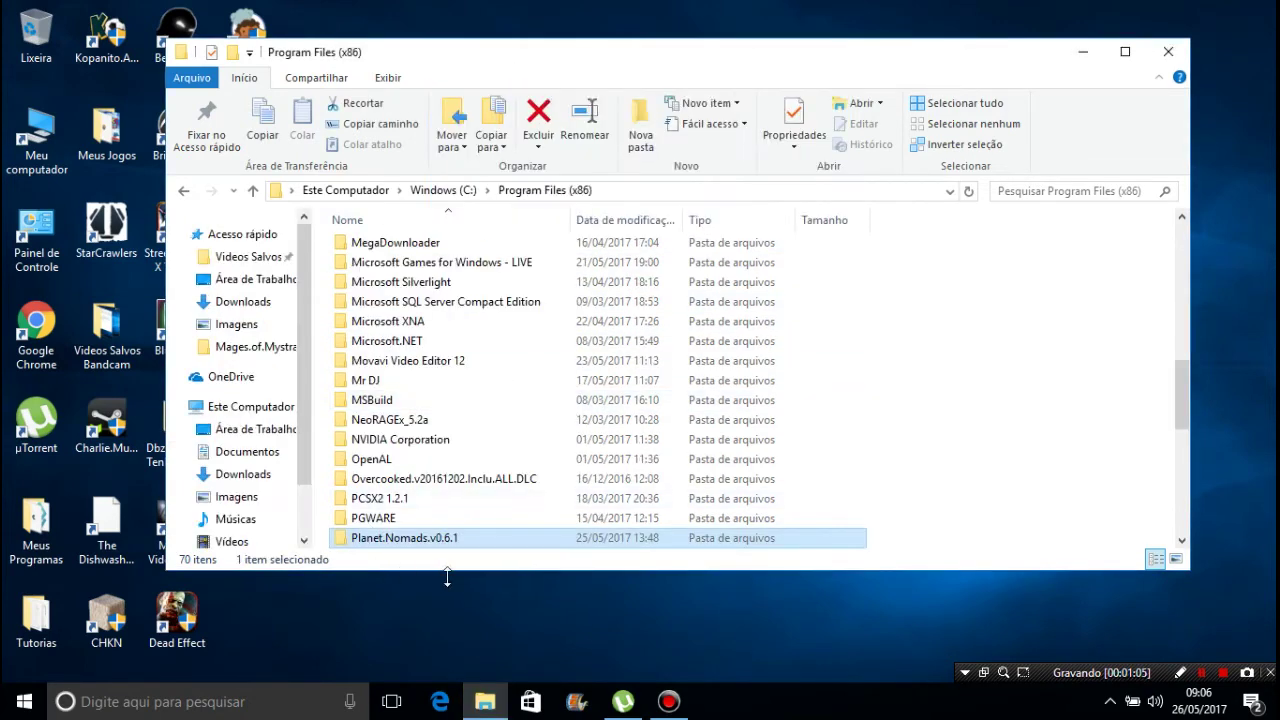
- Open the pasted Planet.Nomads.v0.6.1 folder and go to _CommonRedist > DirectX > Jun2010
right_click(497, 539)
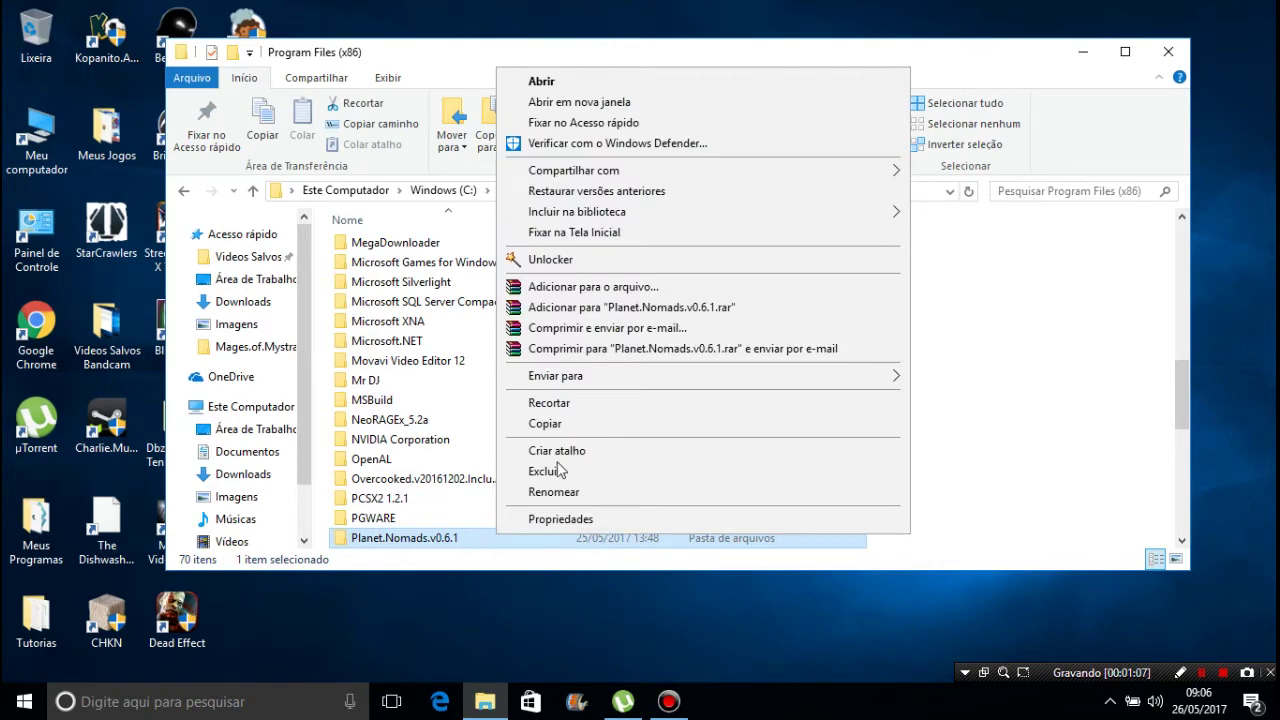
click(565, 81)
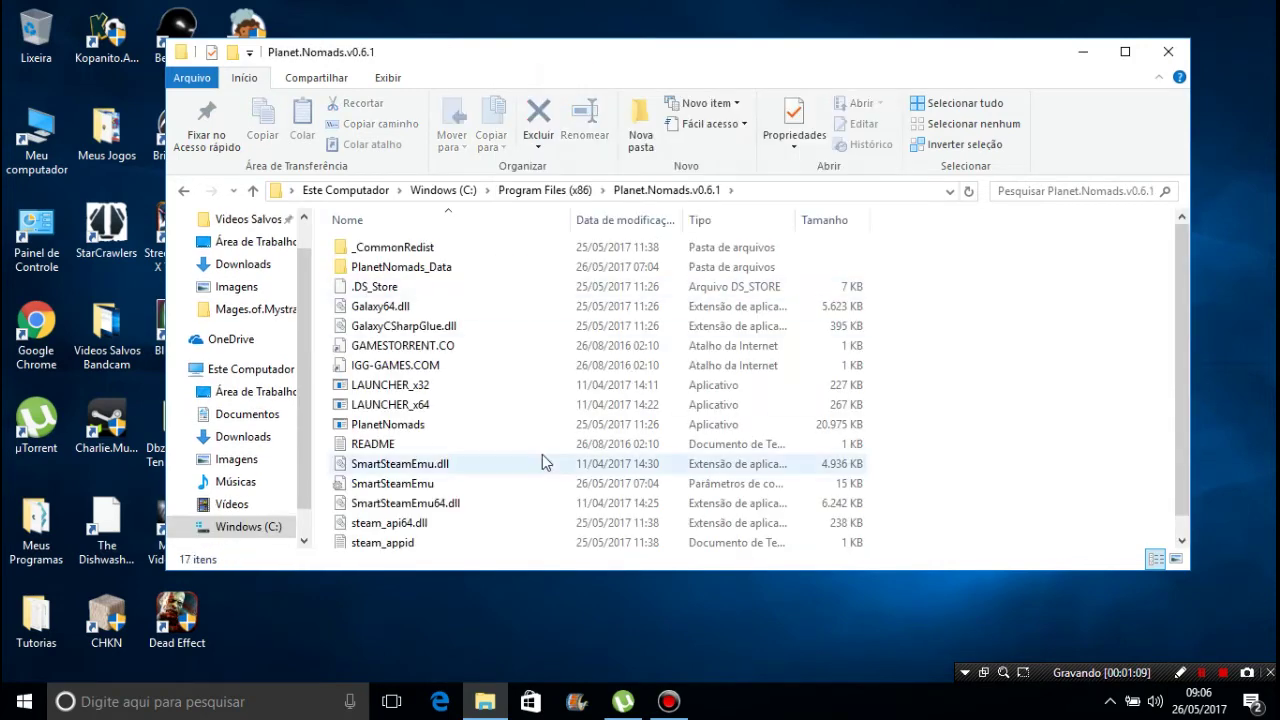
click(376, 250)
double_click(377, 250)
double_click(398, 254)
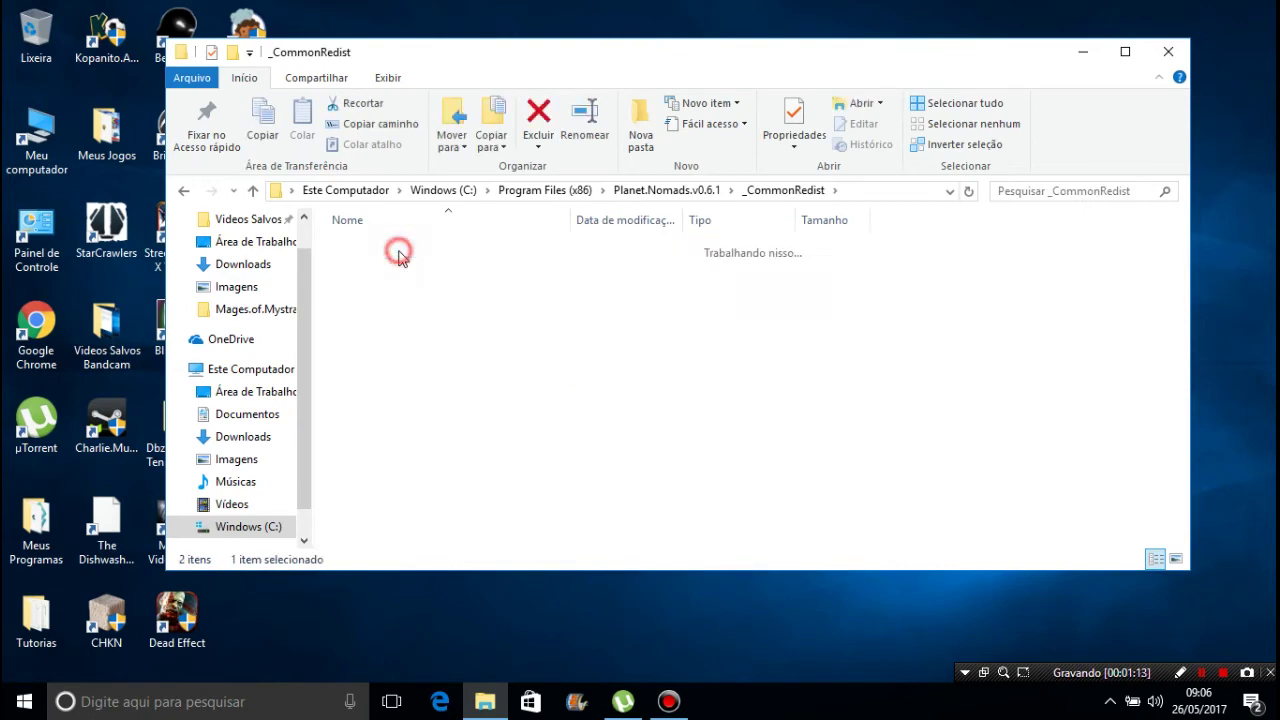
double_click(502, 255)
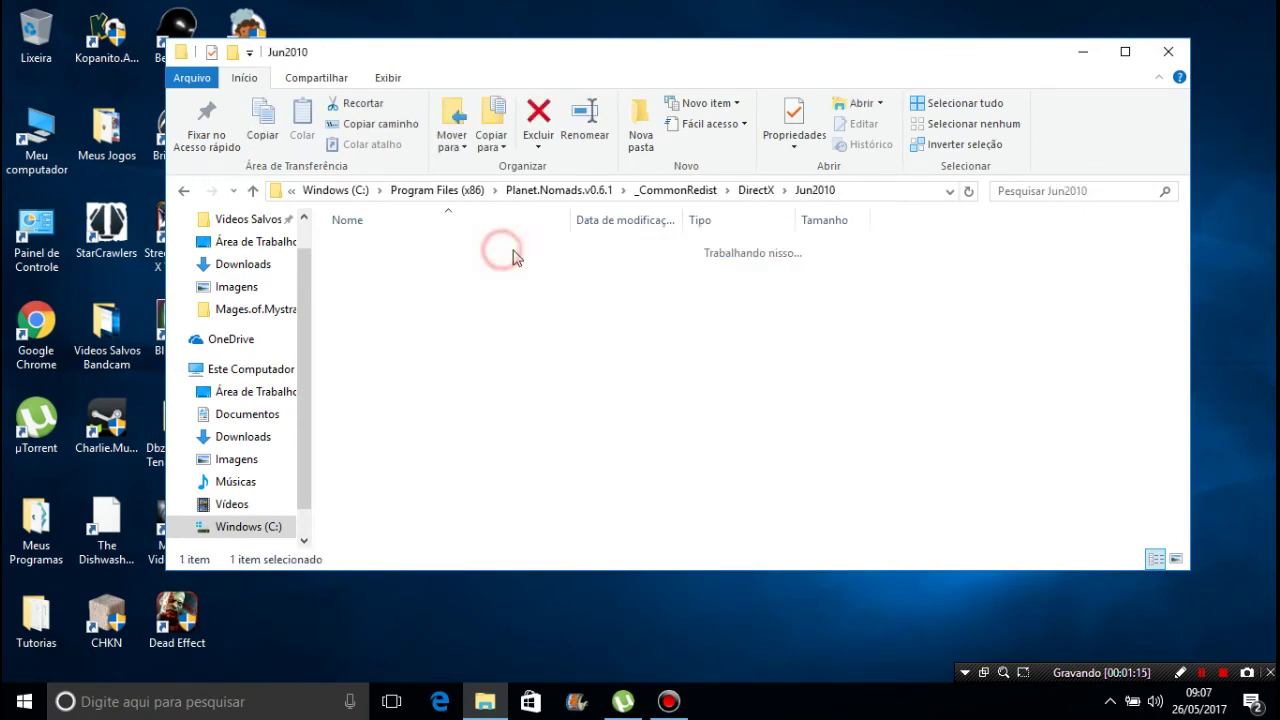
- Locate the DXSETUP installer in the Jun2010 folder and check its run options without starting it
drag(1179, 254, 1179, 342)
click(469, 471)
right_click(469, 471)
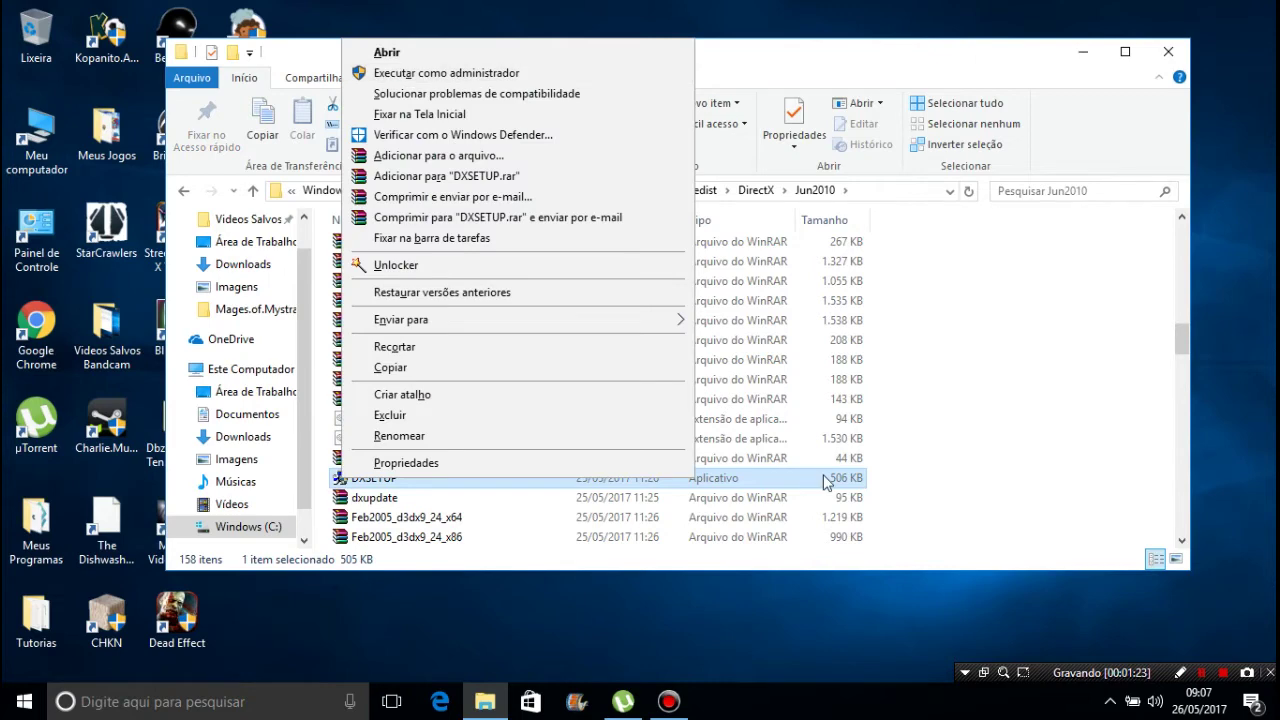
click(742, 520)
click(471, 396)
double_click(471, 396)
key(Escape)
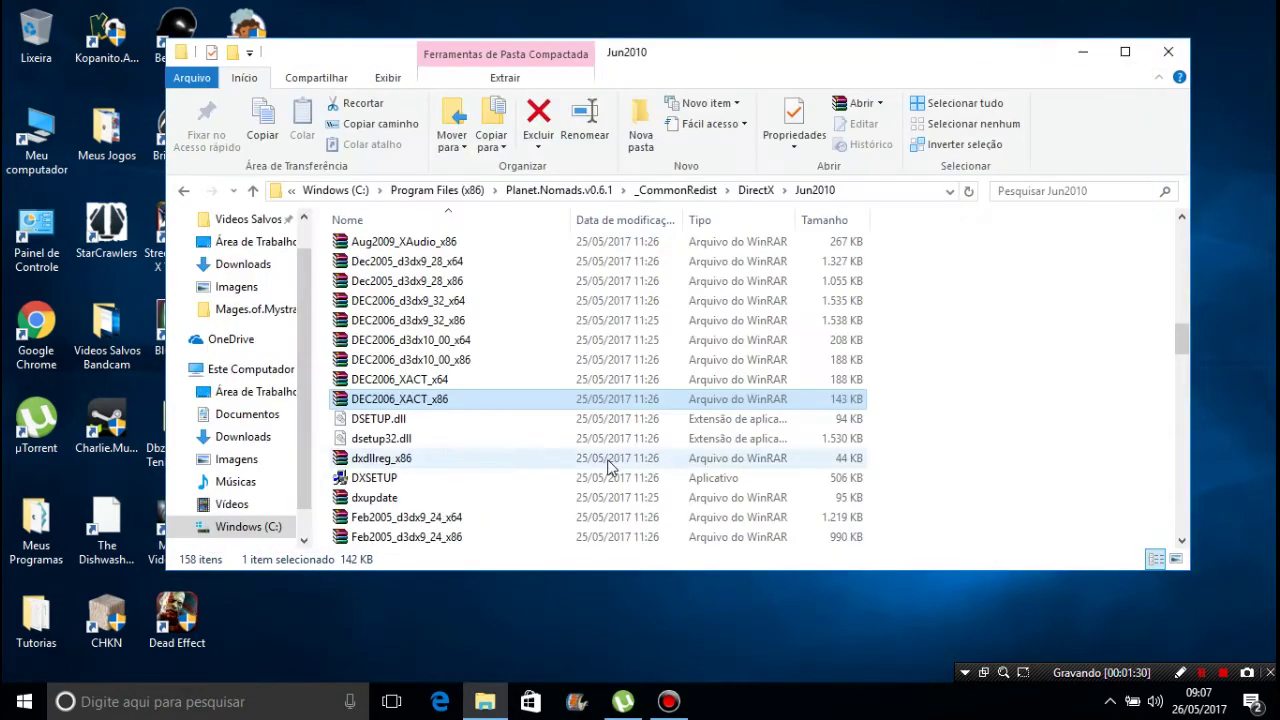
click(406, 481)
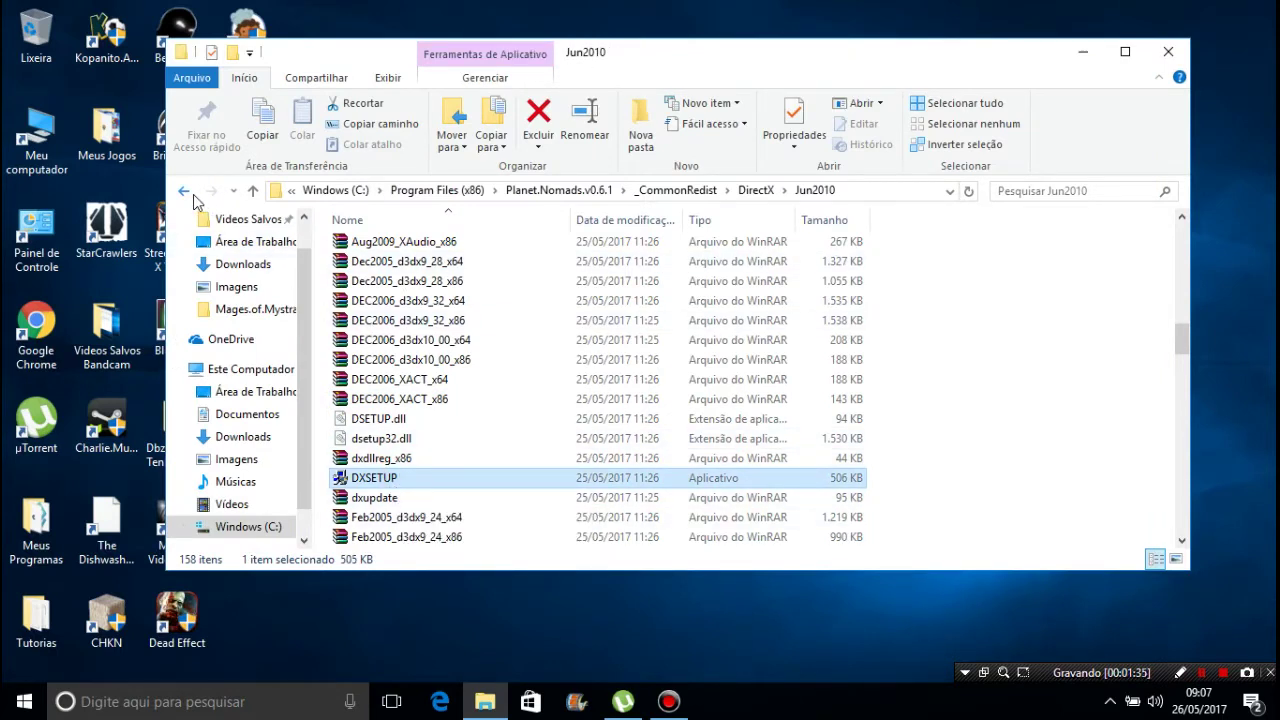
- Go to the 2015 folder under _CommonRedist > vcredist and select the vc_redist.x64 and vc_redist.x86 installers in turn
click(184, 191)
click(184, 191)
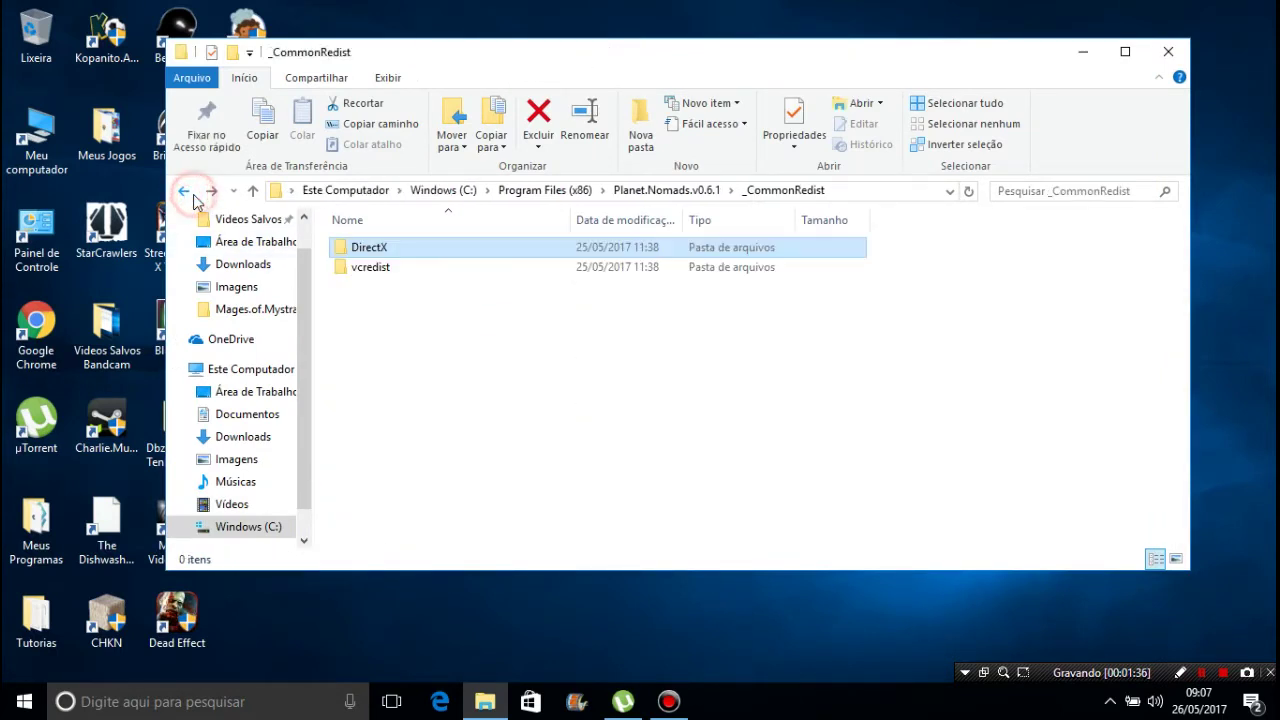
double_click(414, 276)
double_click(406, 255)
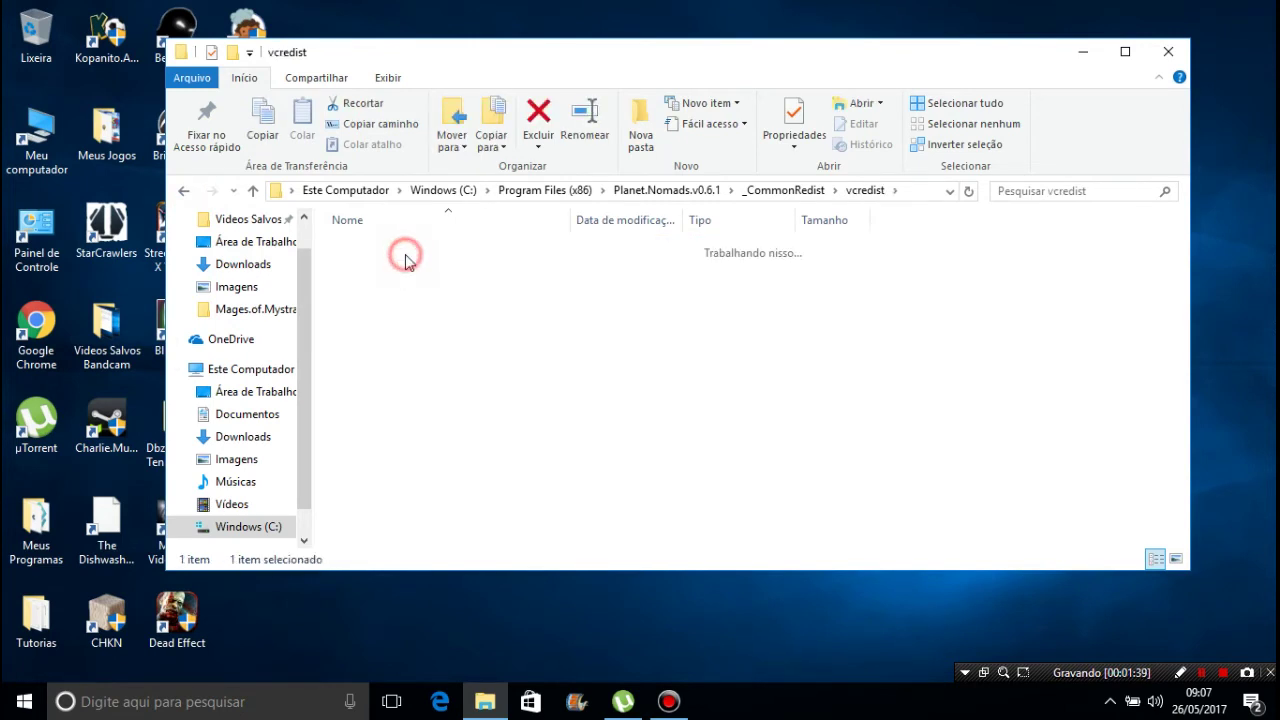
click(365, 308)
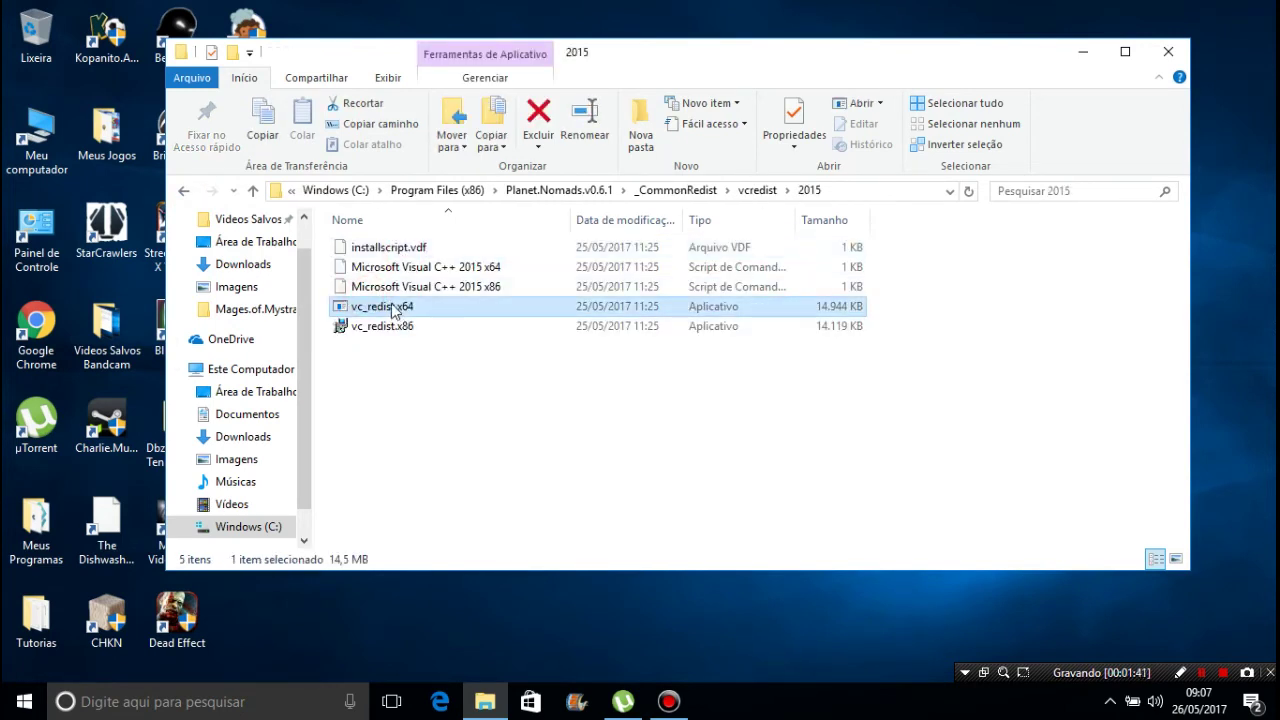
click(378, 333)
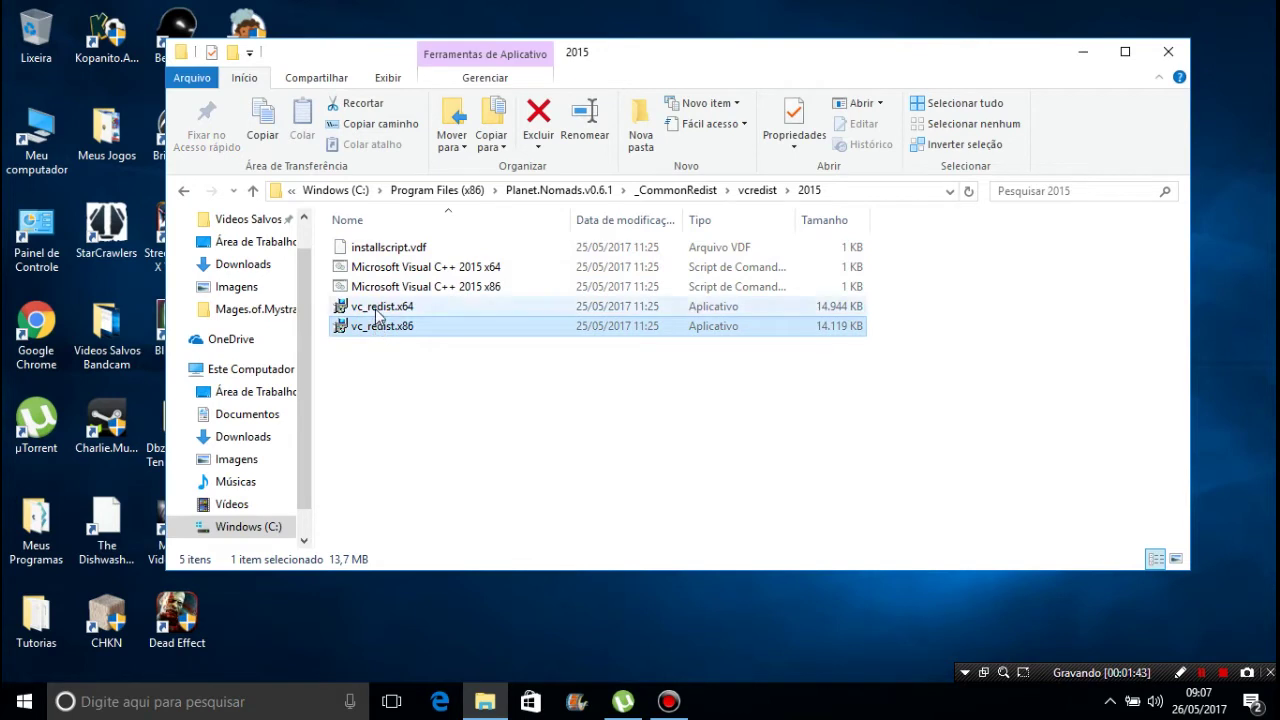
click(378, 328)
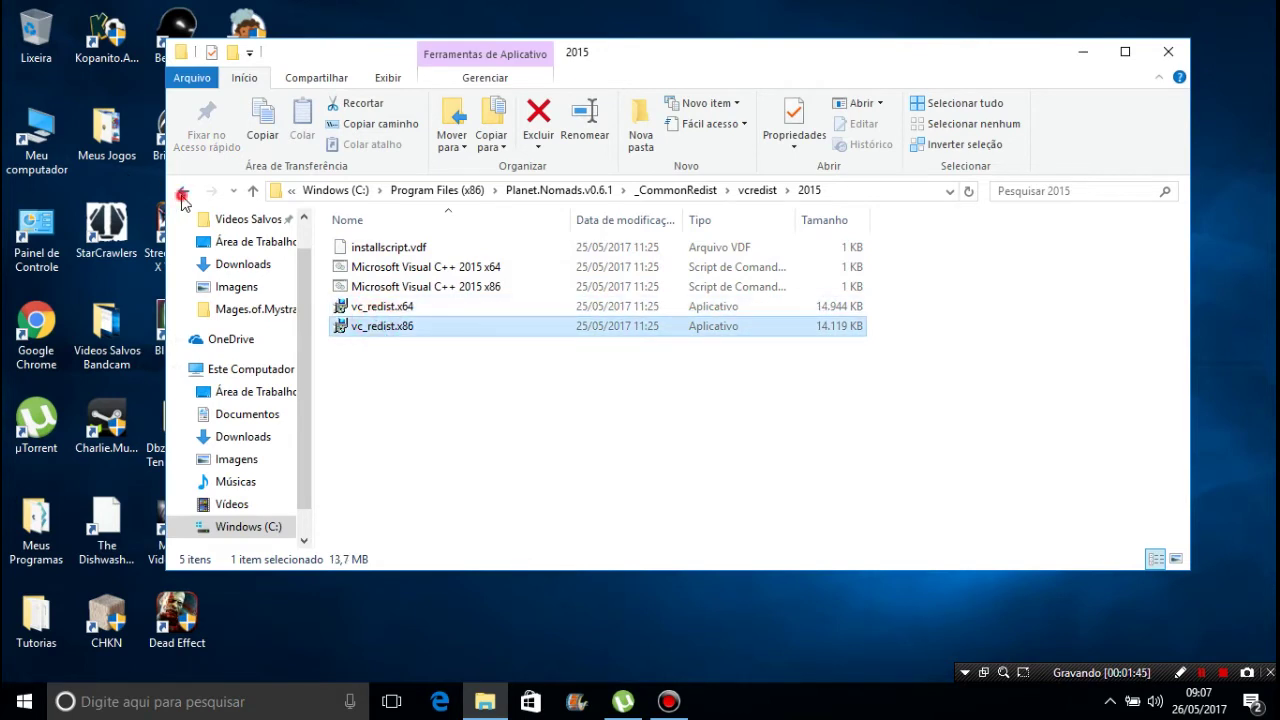
- Return to the Planet.Nomads.v0.6.1 folder and select LAUNCHER_x32 and SmartSteamEmu64.dll in turn
click(182, 195)
click(182, 195)
click(182, 195)
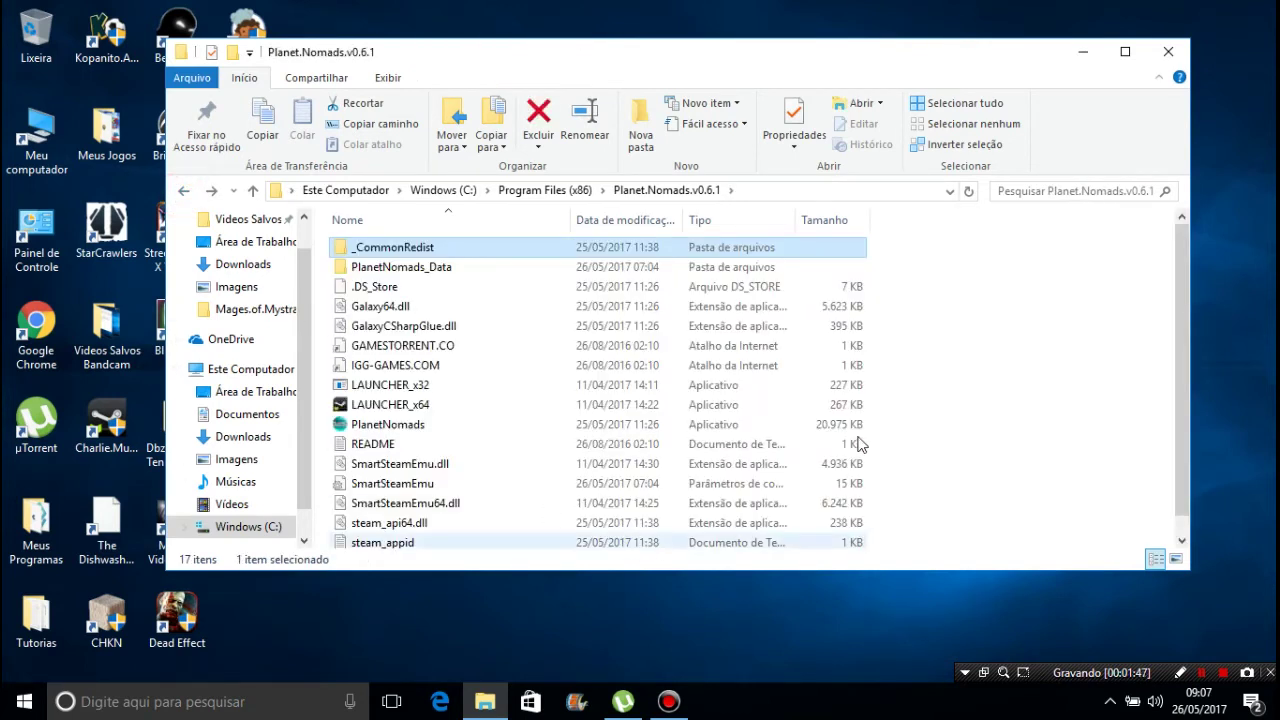
click(362, 388)
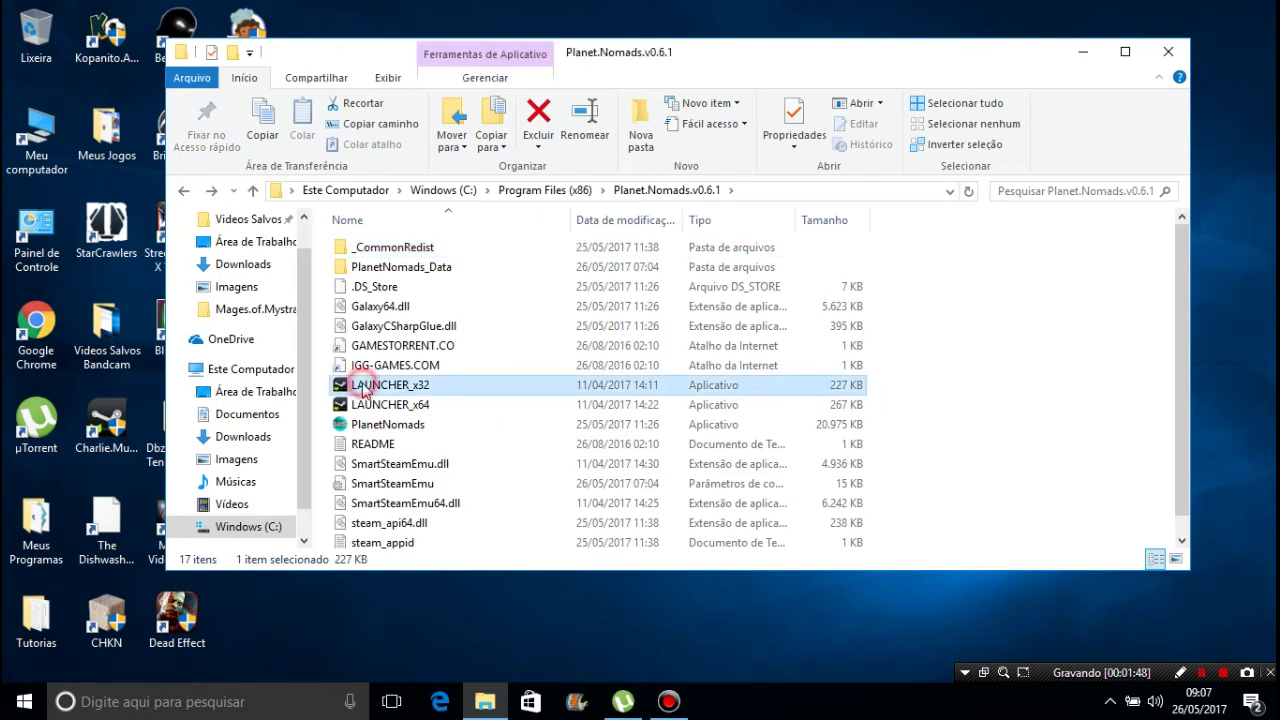
click(412, 506)
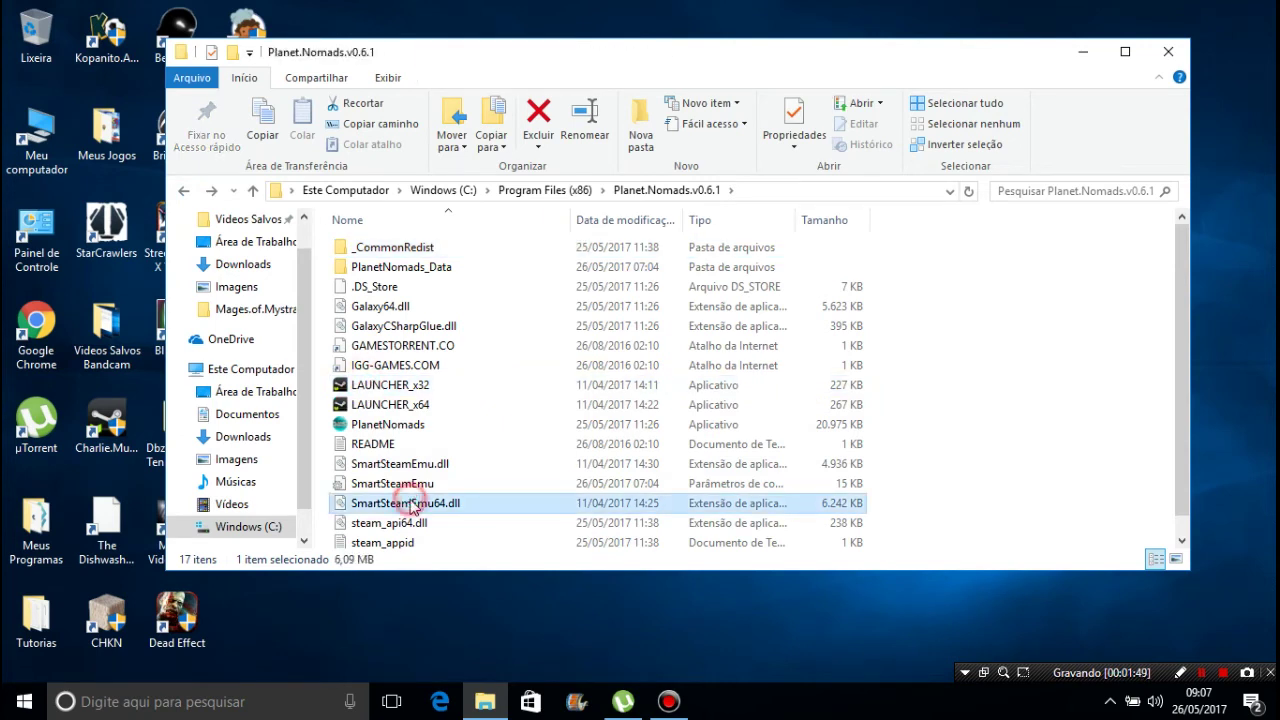
- Select LAUNCHER_x32, LAUNCHER_x64 and SmartSteamEmu.dll in turn in the Planet.Nomads.v0.6.1 folder
click(372, 393)
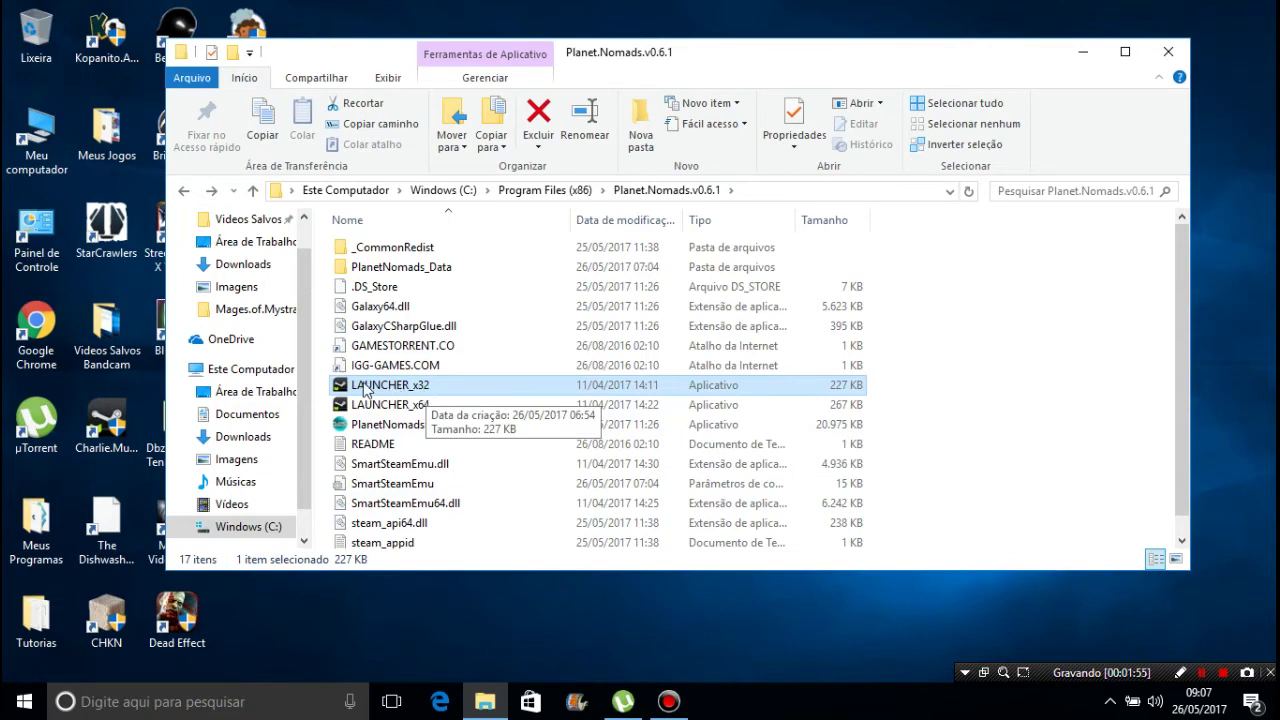
click(423, 443)
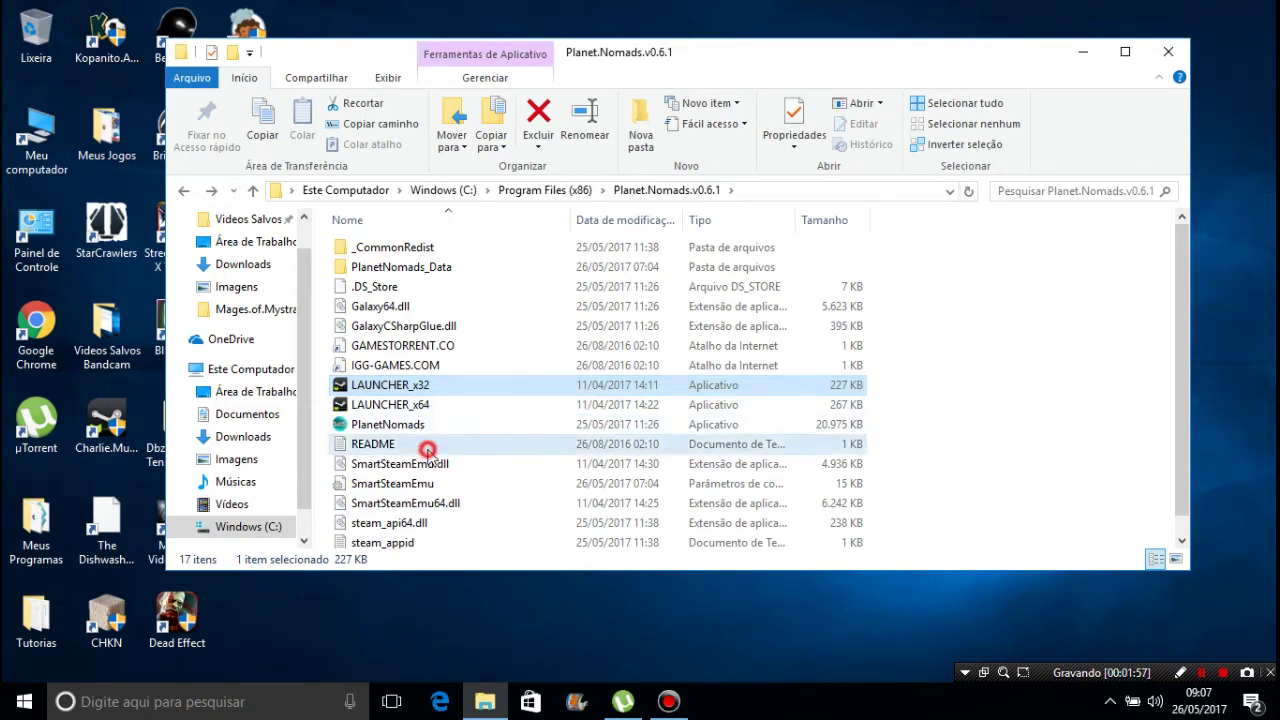
click(366, 404)
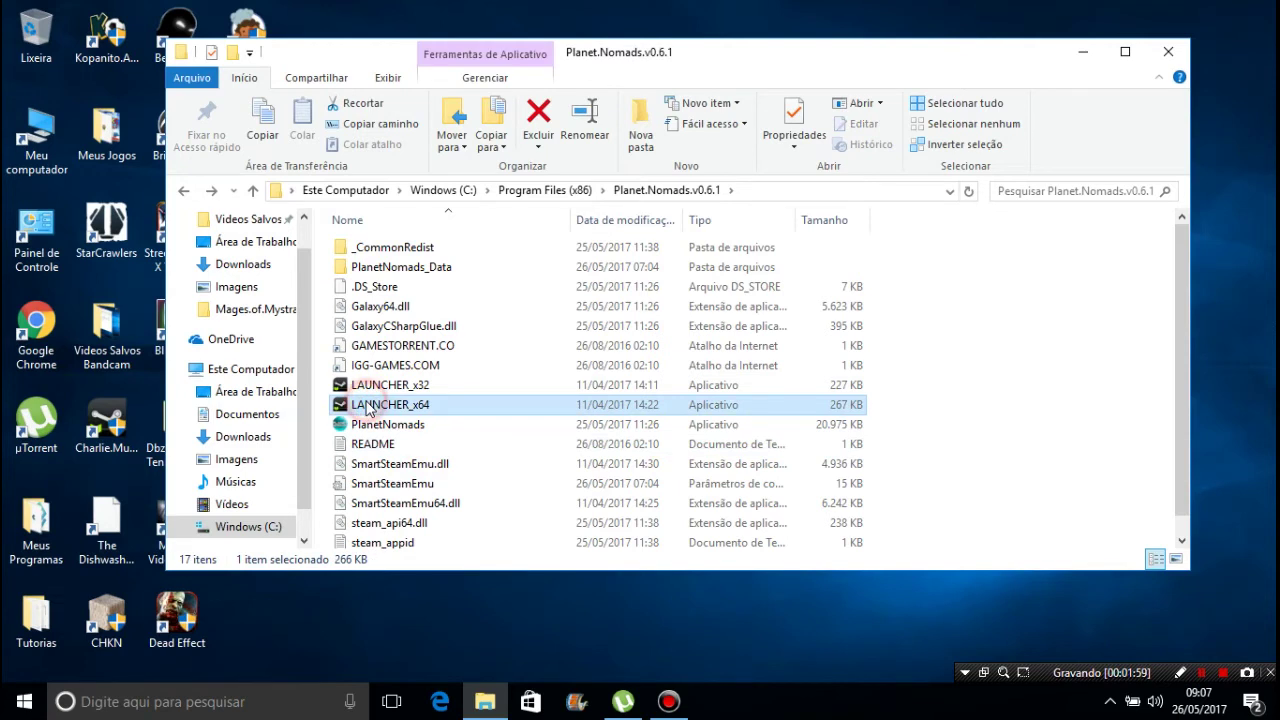
click(428, 462)
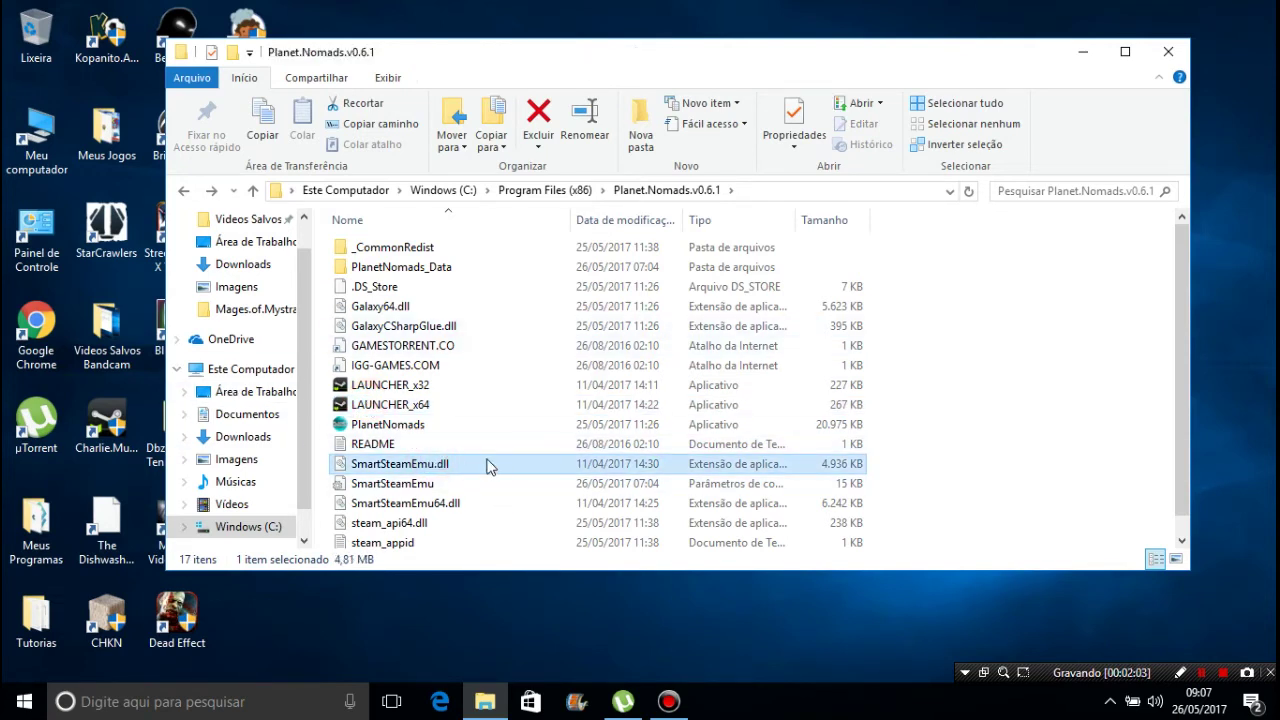
- Open the computer overview from the desktop and view the computer's system properties
double_click(57, 172)
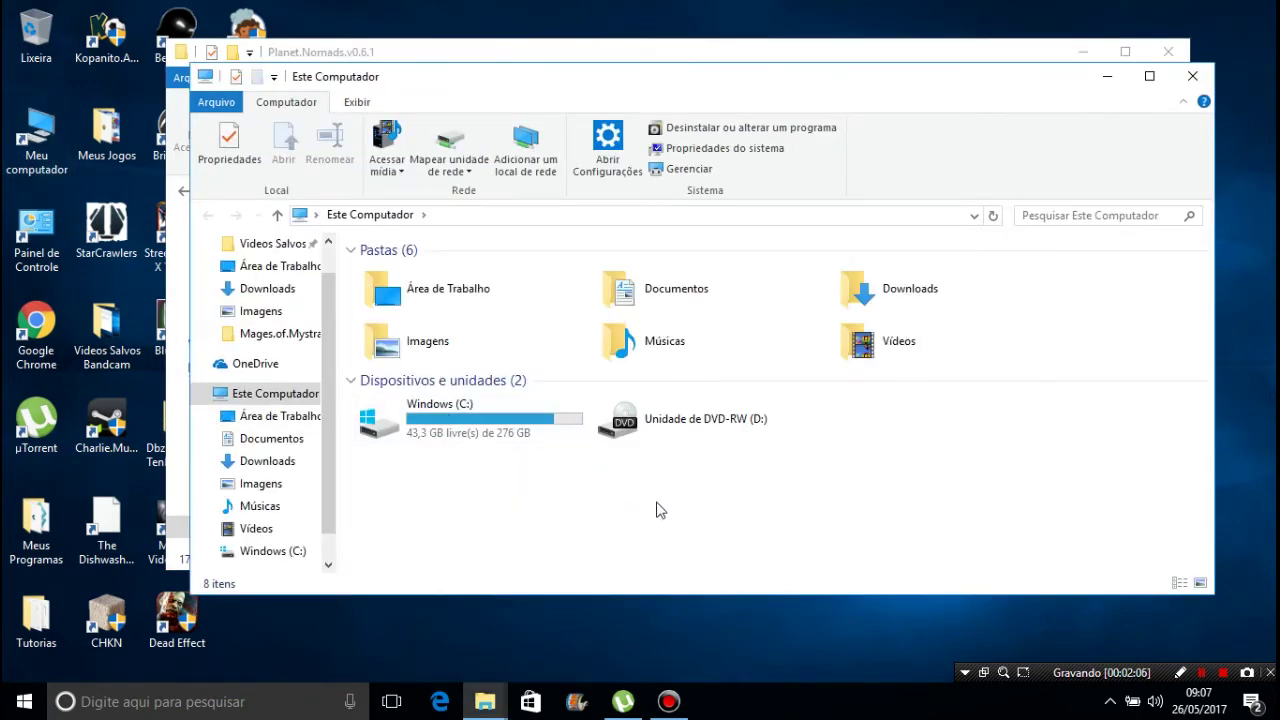
right_click(587, 525)
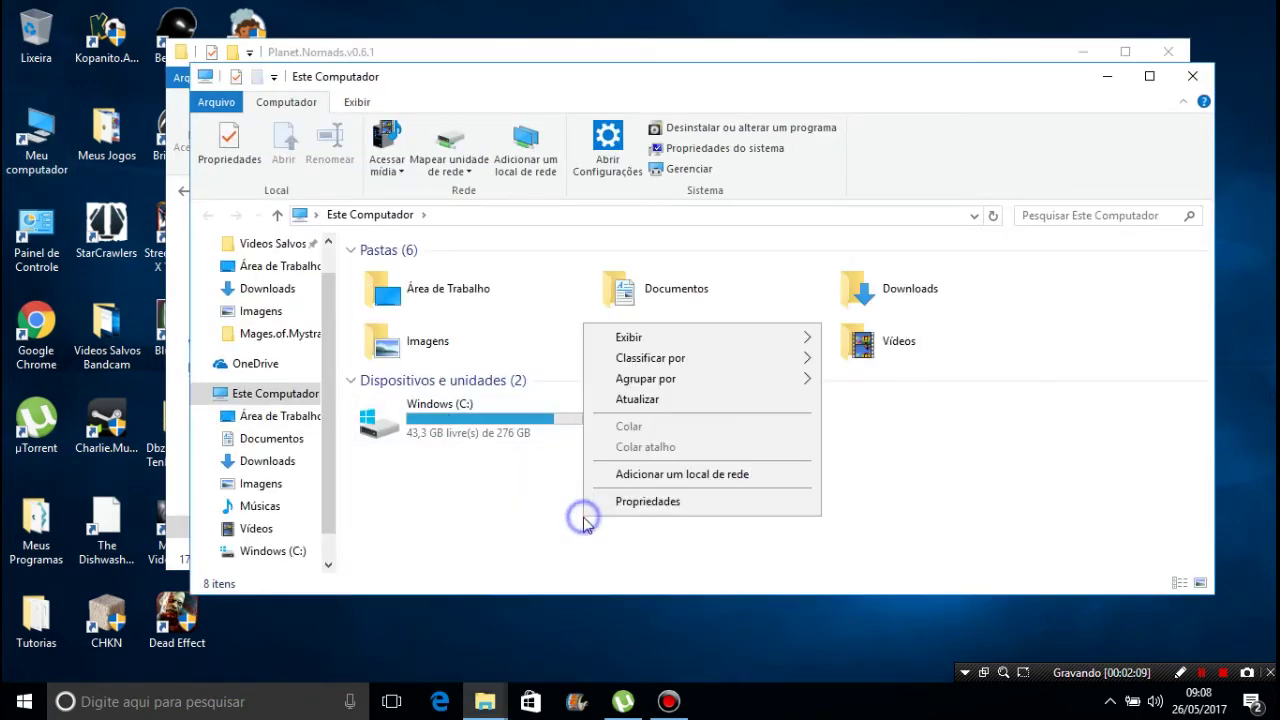
click(648, 501)
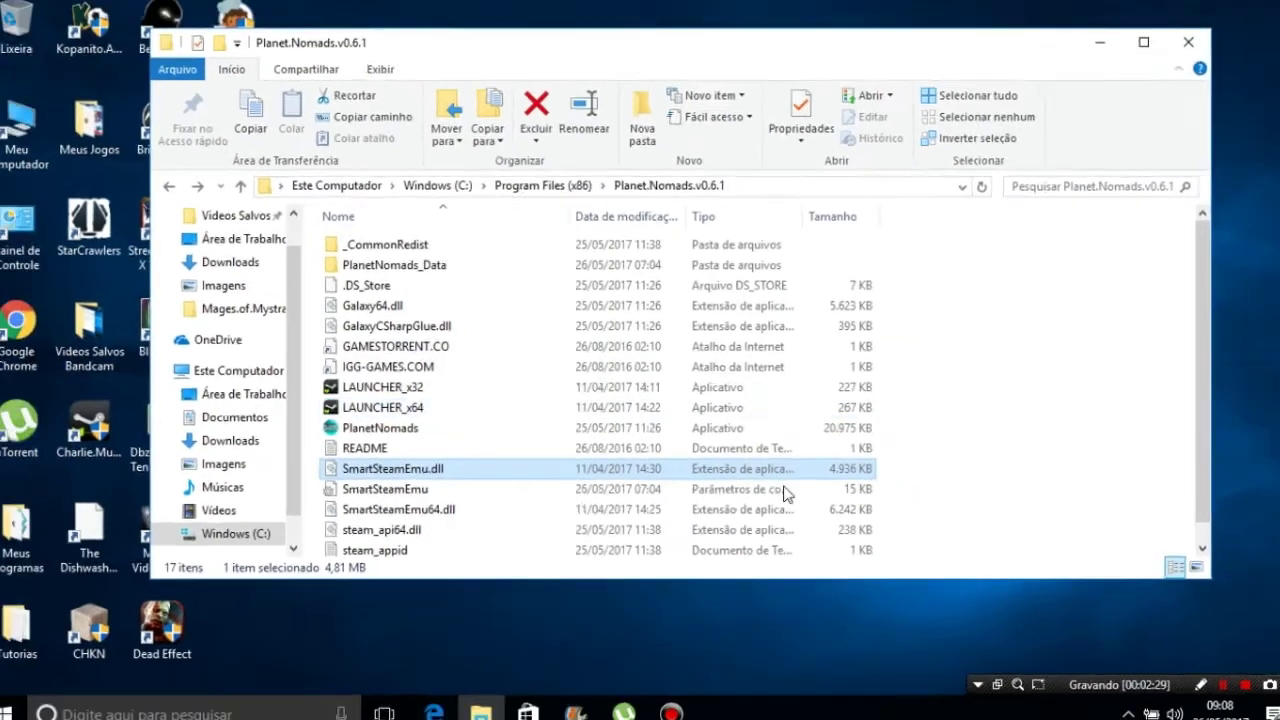
- Create a desktop shortcut for LAUNCHER_x64 and close the Planet.Nomads.v0.6.1 folder window
click(407, 511)
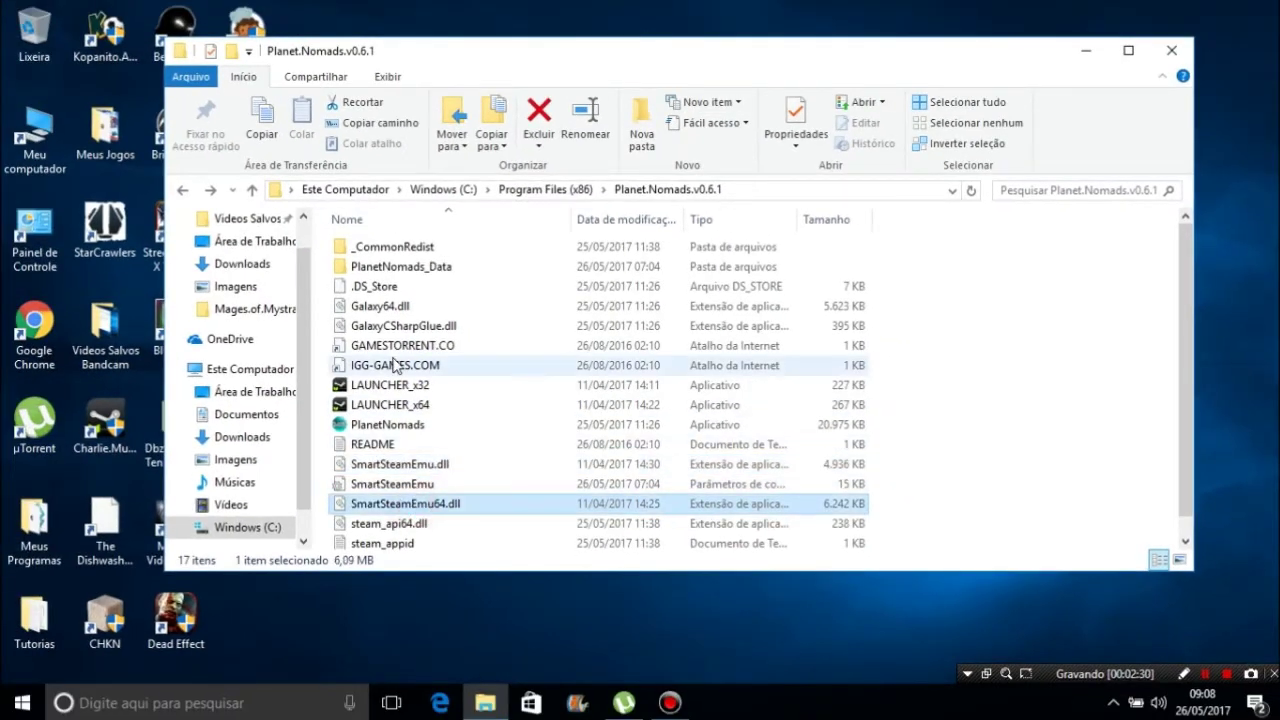
click(392, 385)
click(410, 406)
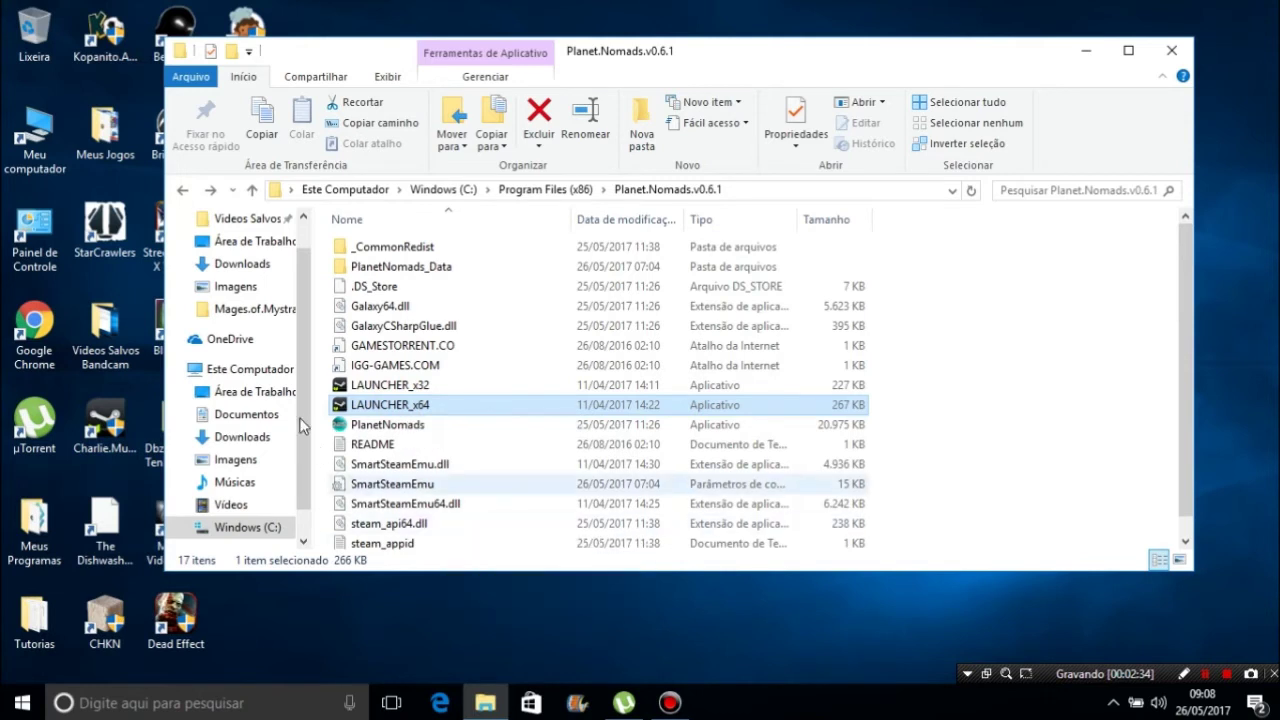
right_click(414, 405)
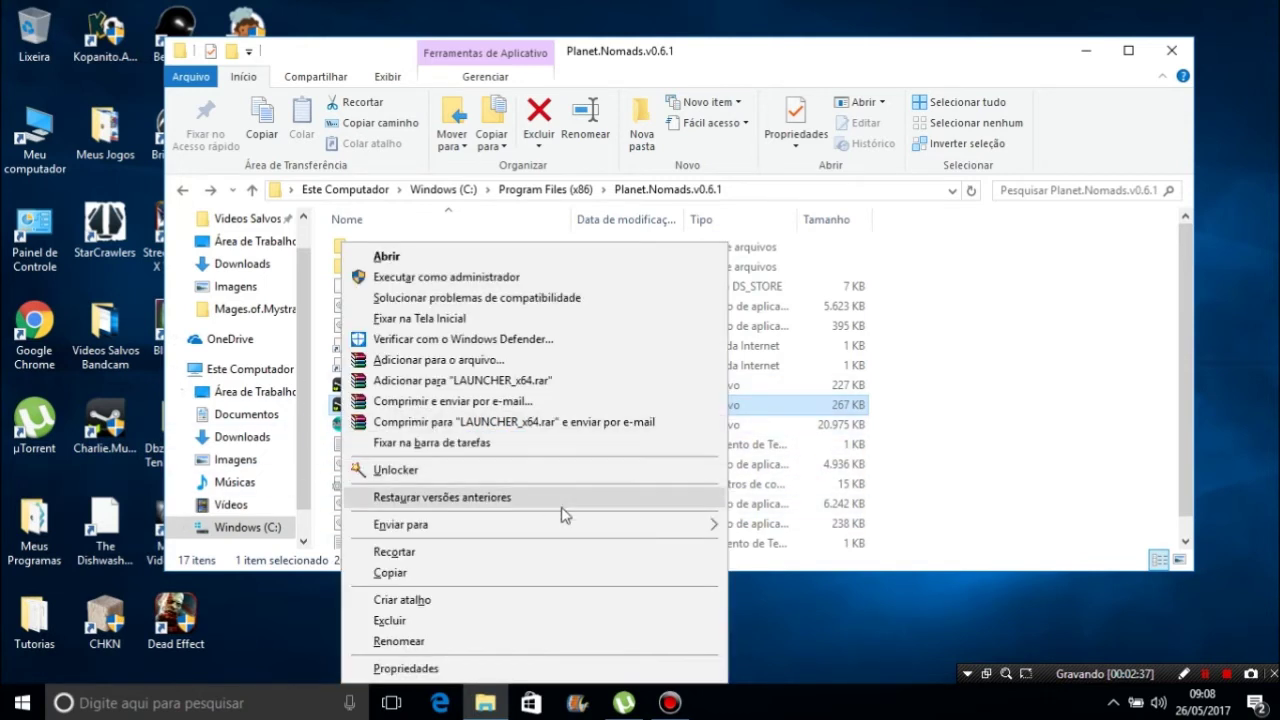
mouse_move(677, 525)
click(760, 524)
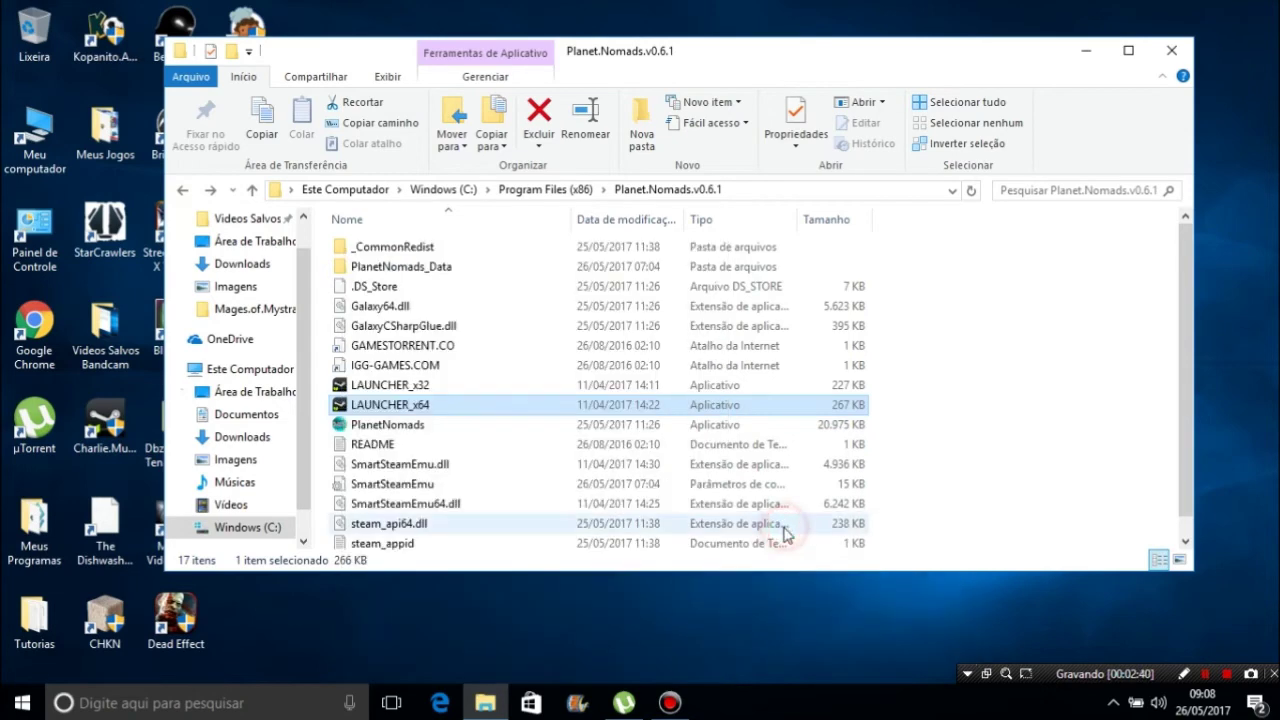
click(370, 385)
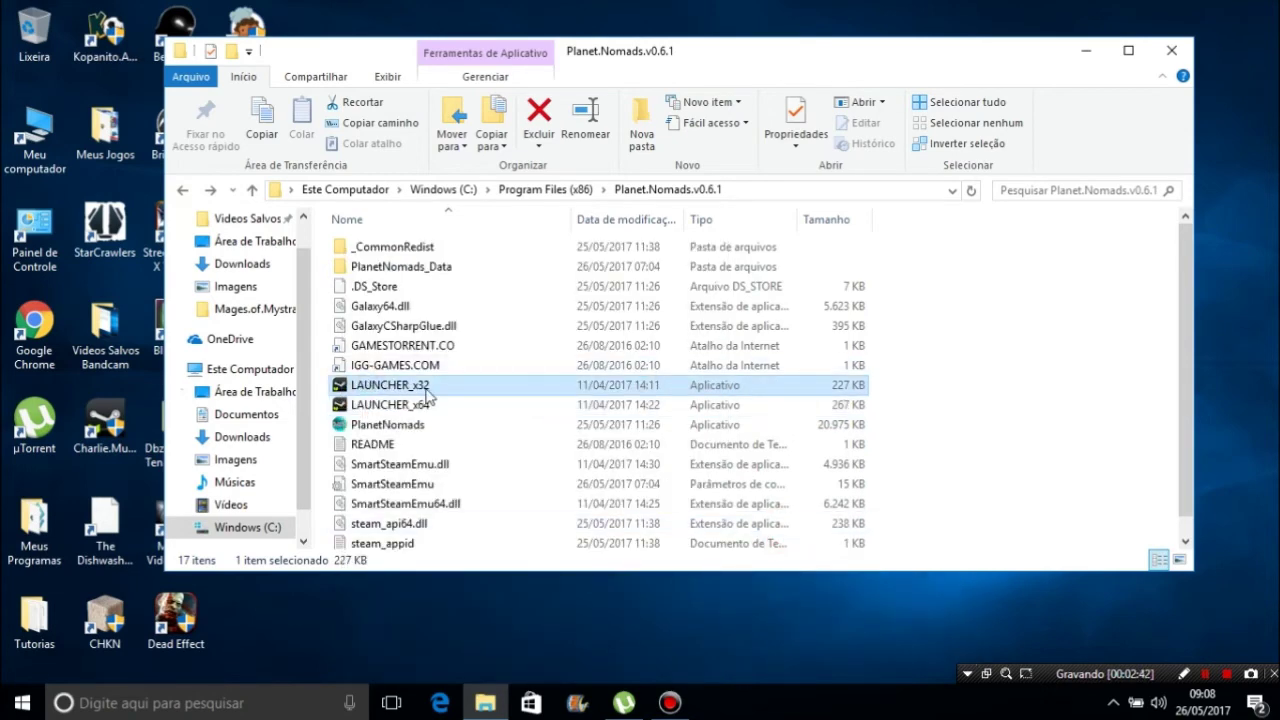
click(1178, 54)
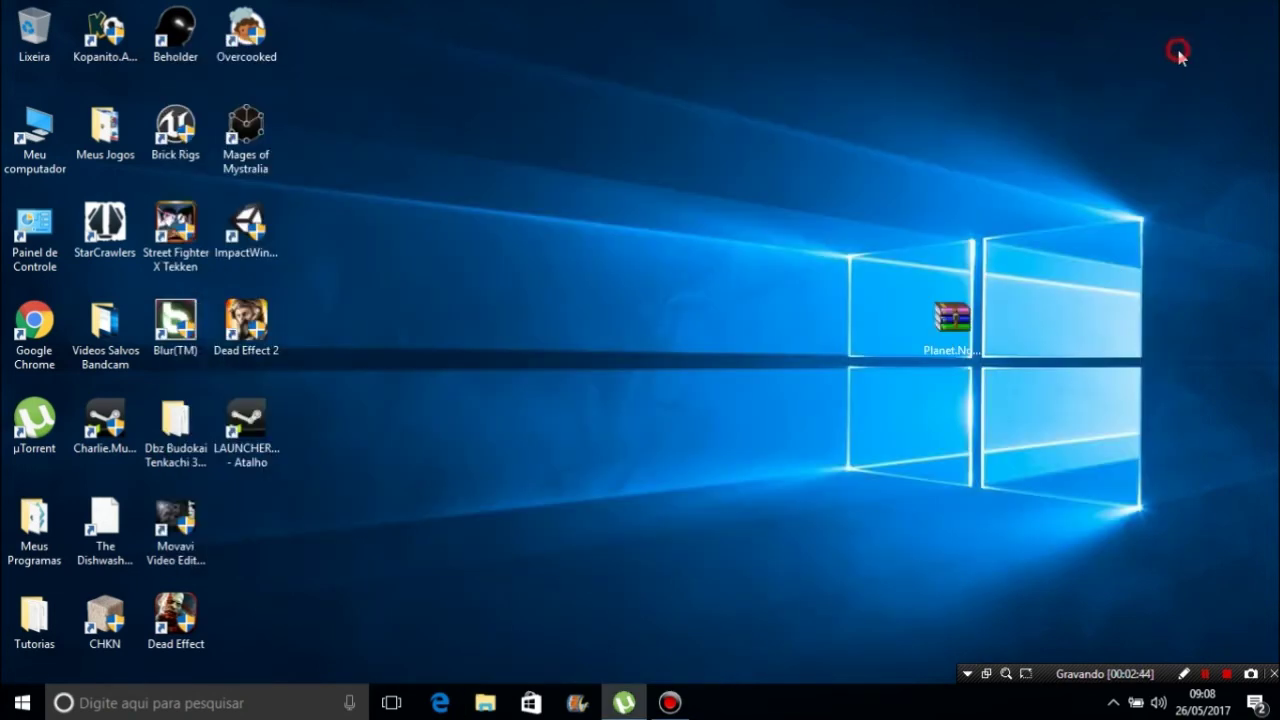
- Move the LAUNCHER_x64 shortcut to the open middle area of the desktop and open its properties
drag(269, 407, 607, 290)
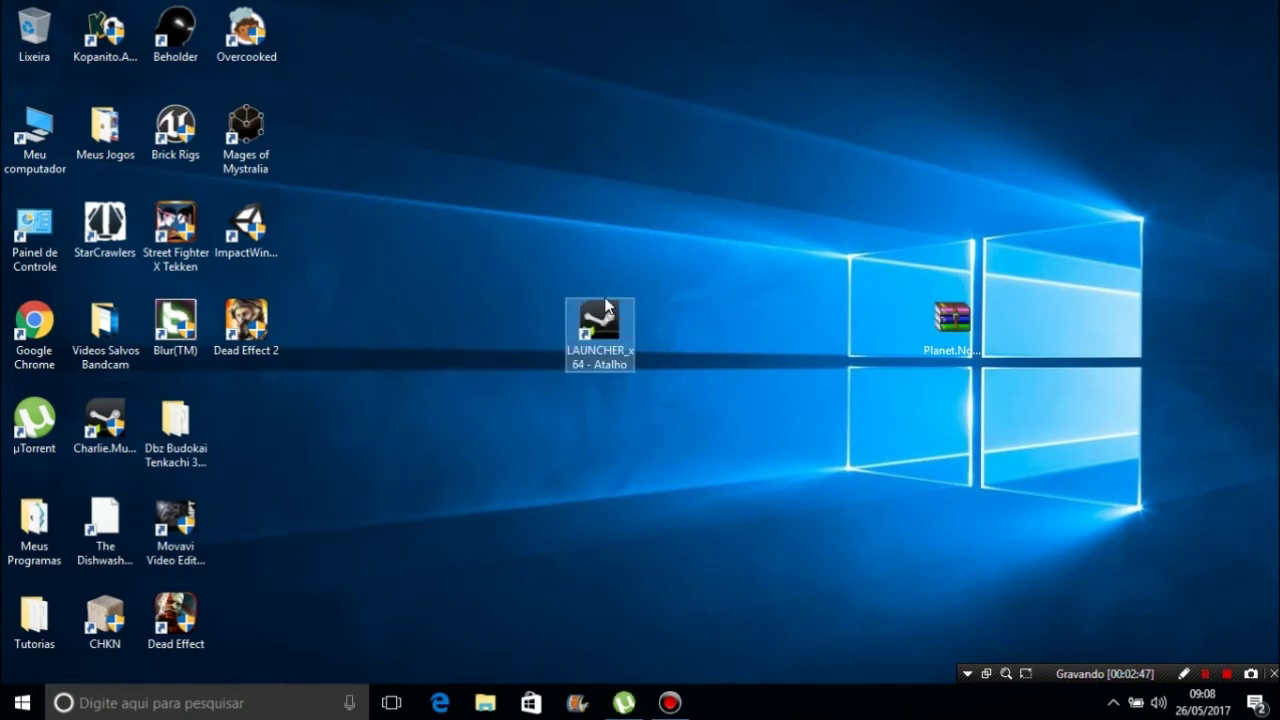
right_click(600, 303)
click(690, 668)
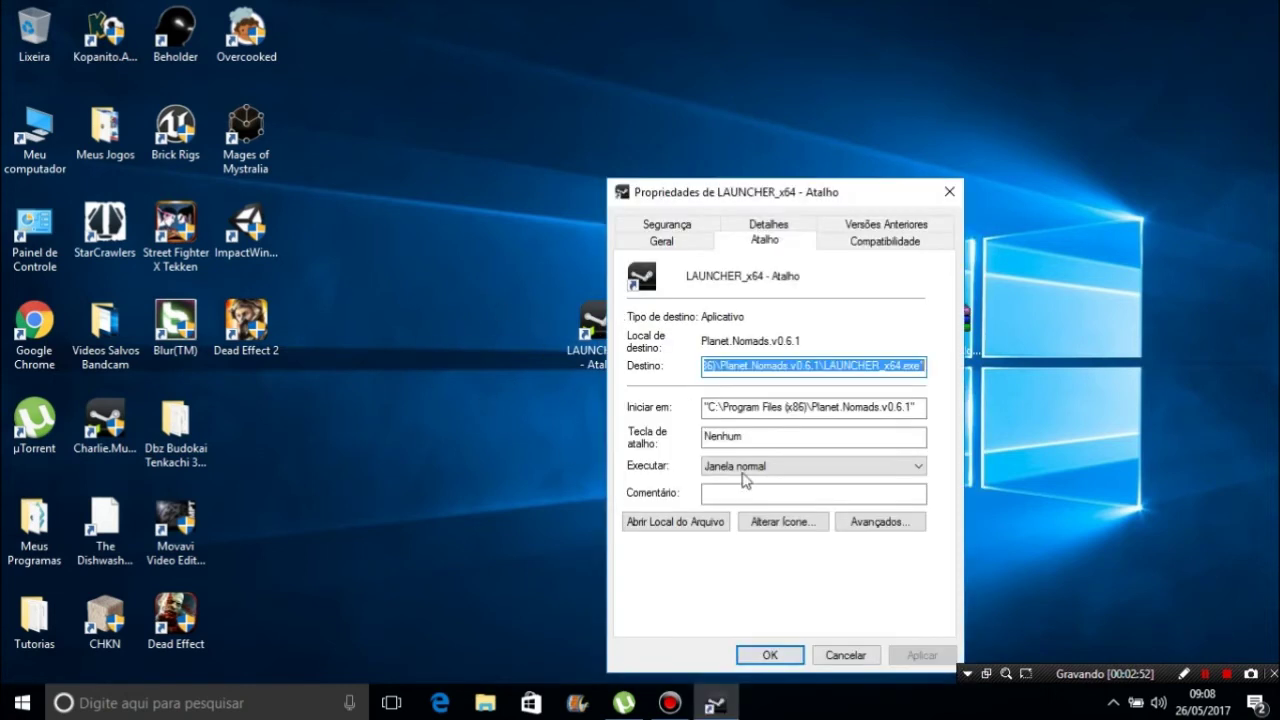
- Change the shortcut's icon to the one from the PlanetNomads application in C:\Program Files (x86)\Planet.Nomads.v0.6.1
click(793, 523)
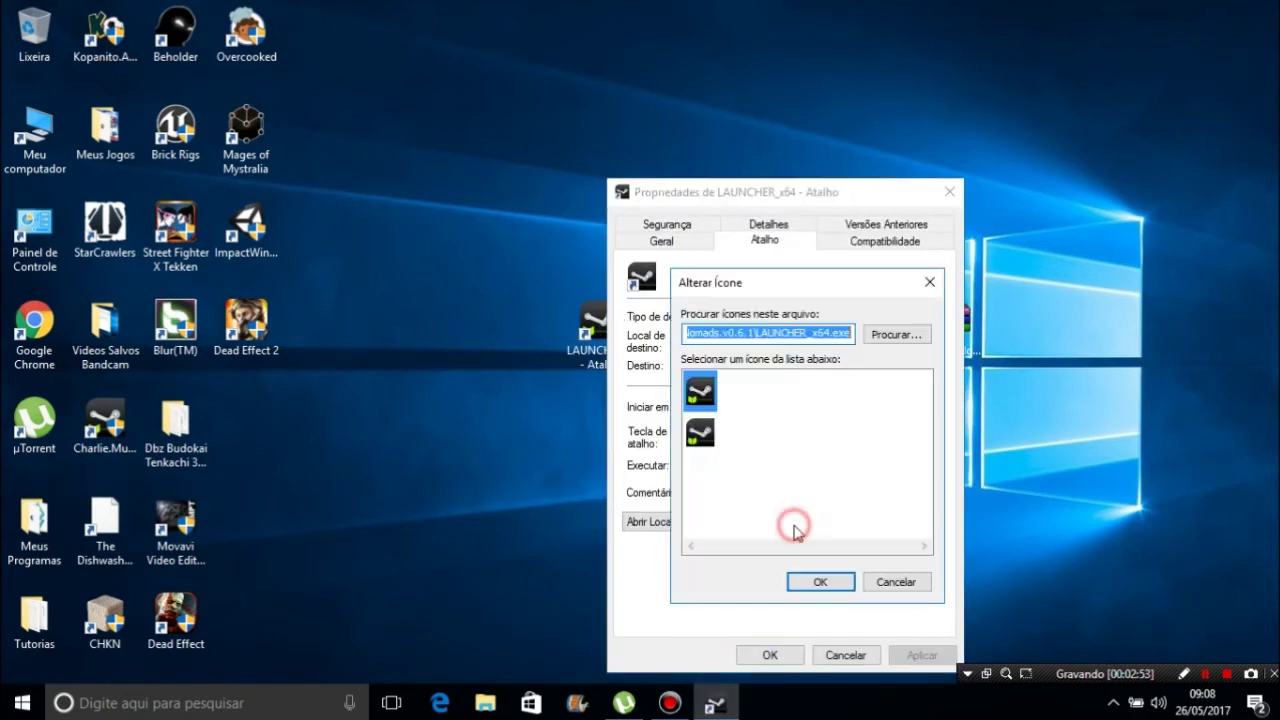
click(910, 338)
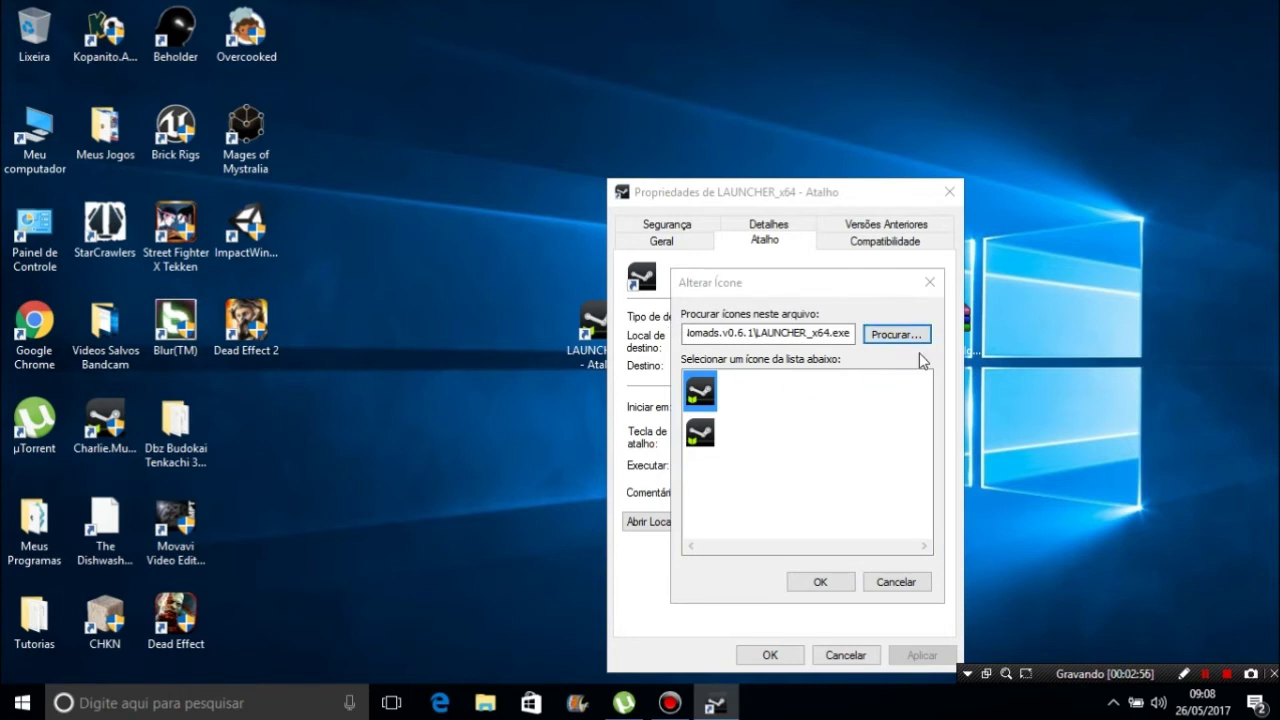
click(690, 543)
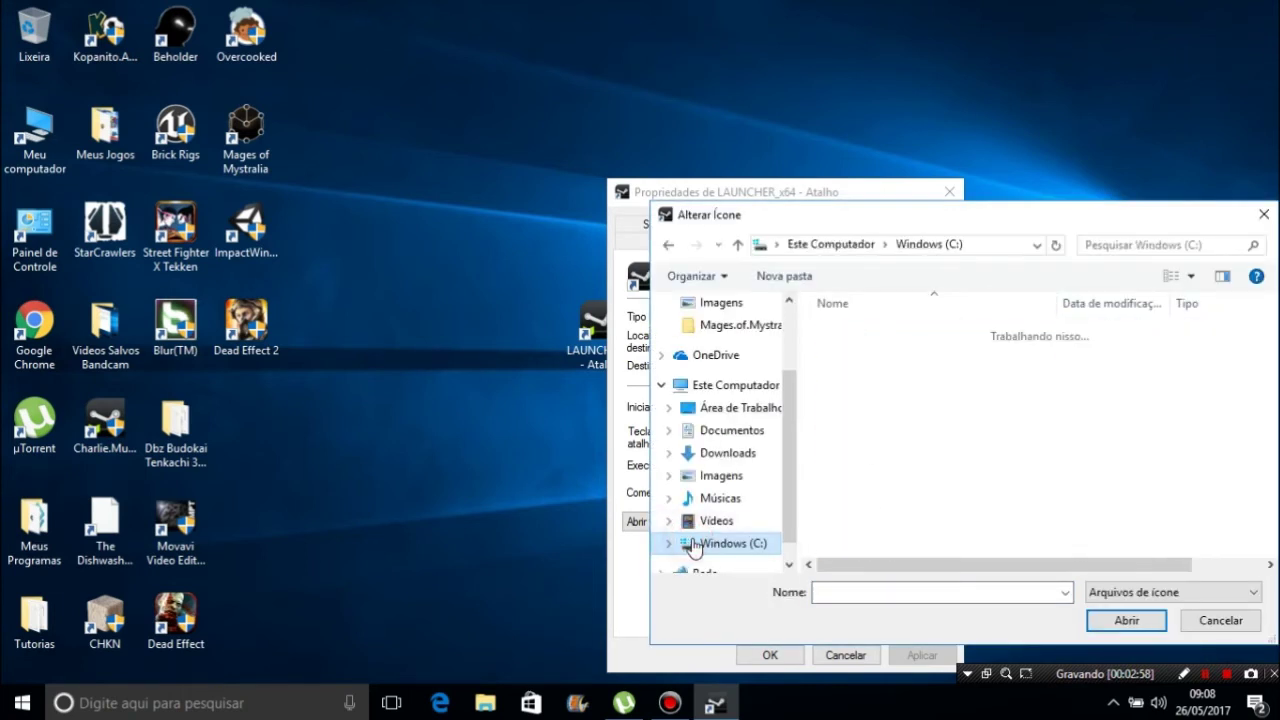
double_click(920, 409)
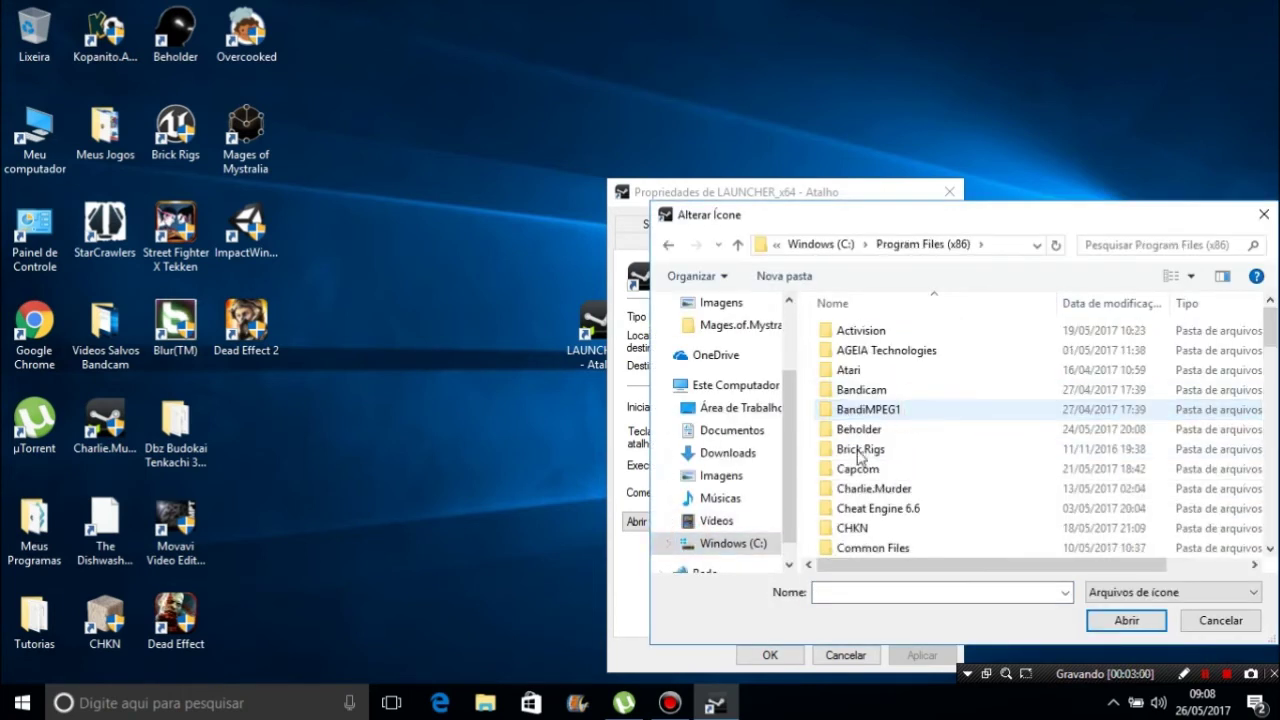
click(895, 469)
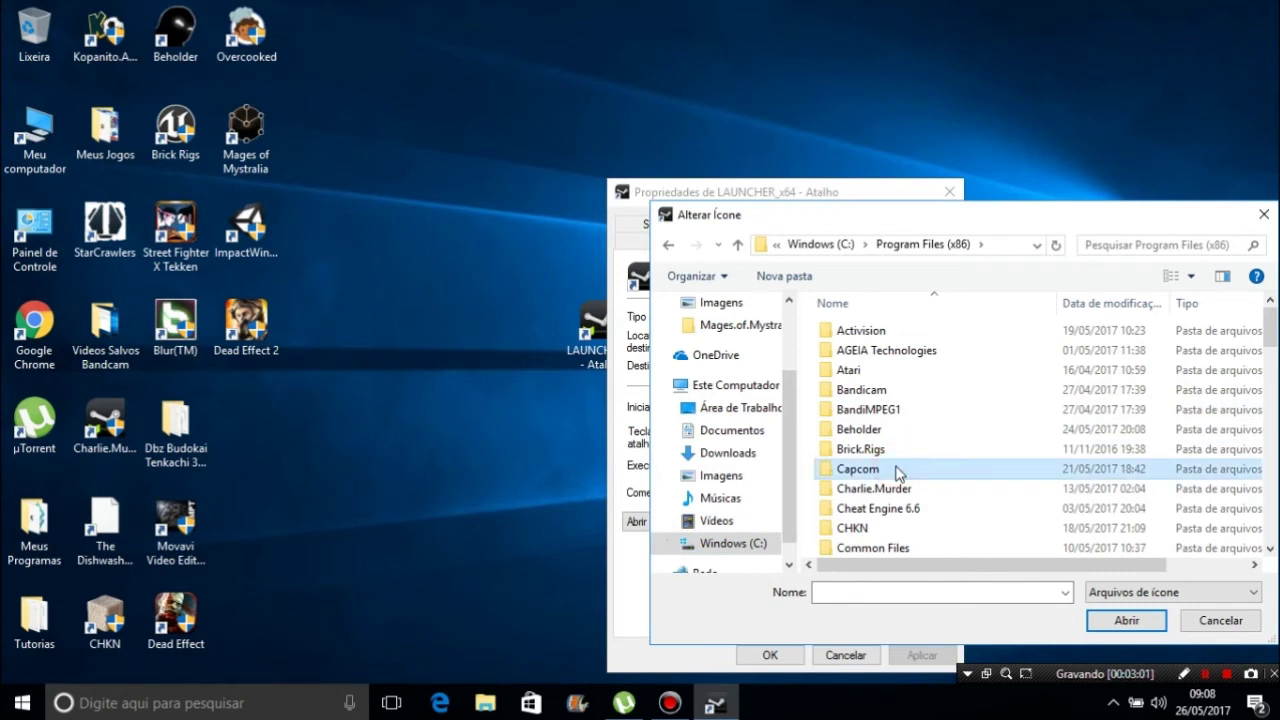
key(p)
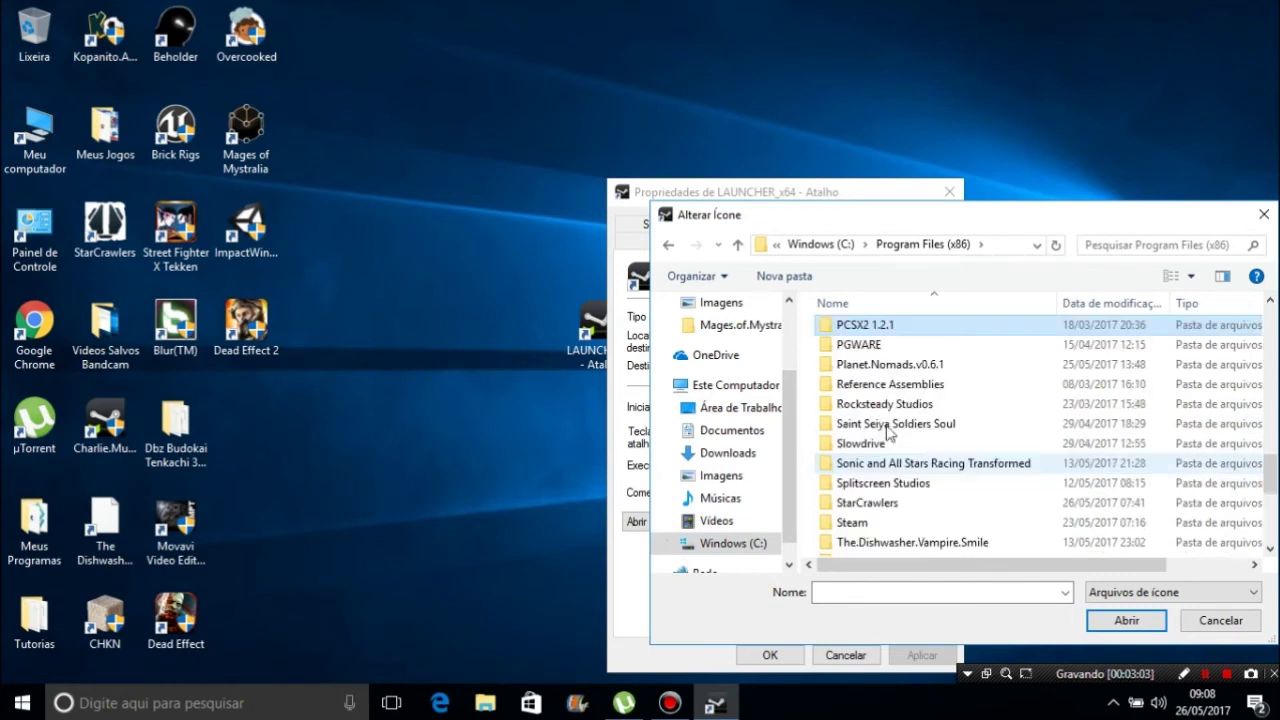
double_click(862, 364)
click(848, 508)
click(885, 490)
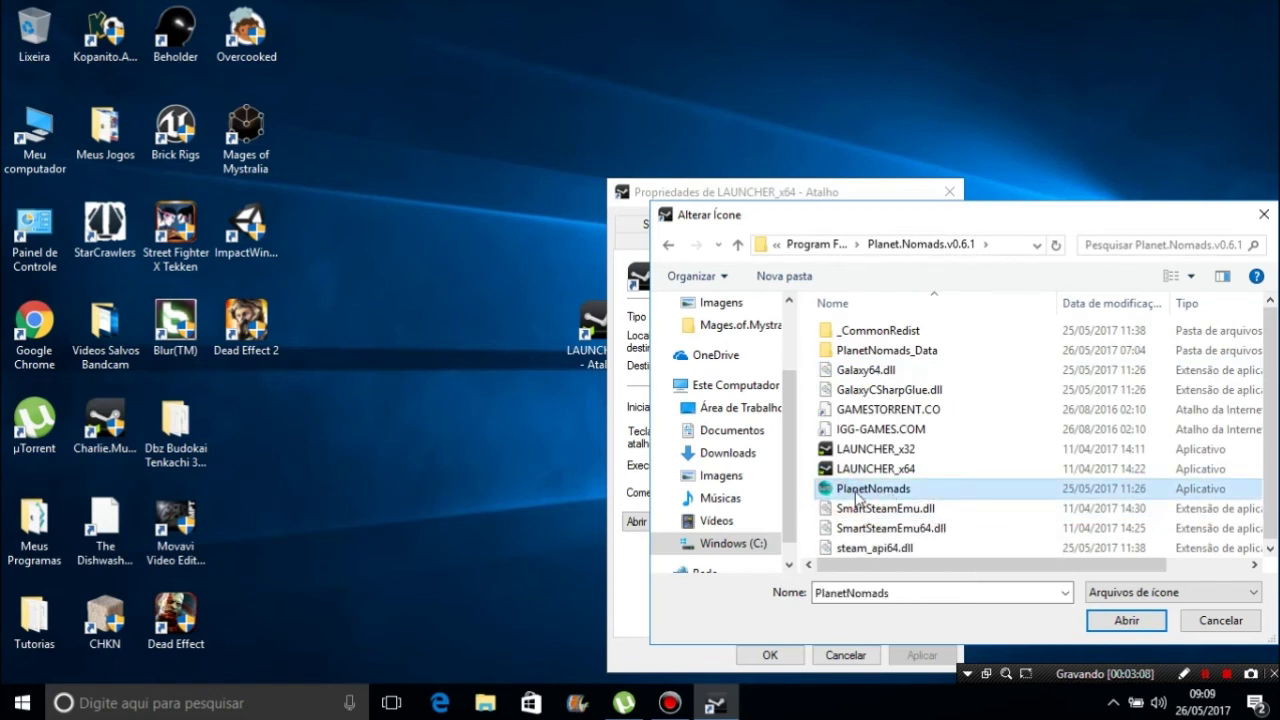
click(1136, 619)
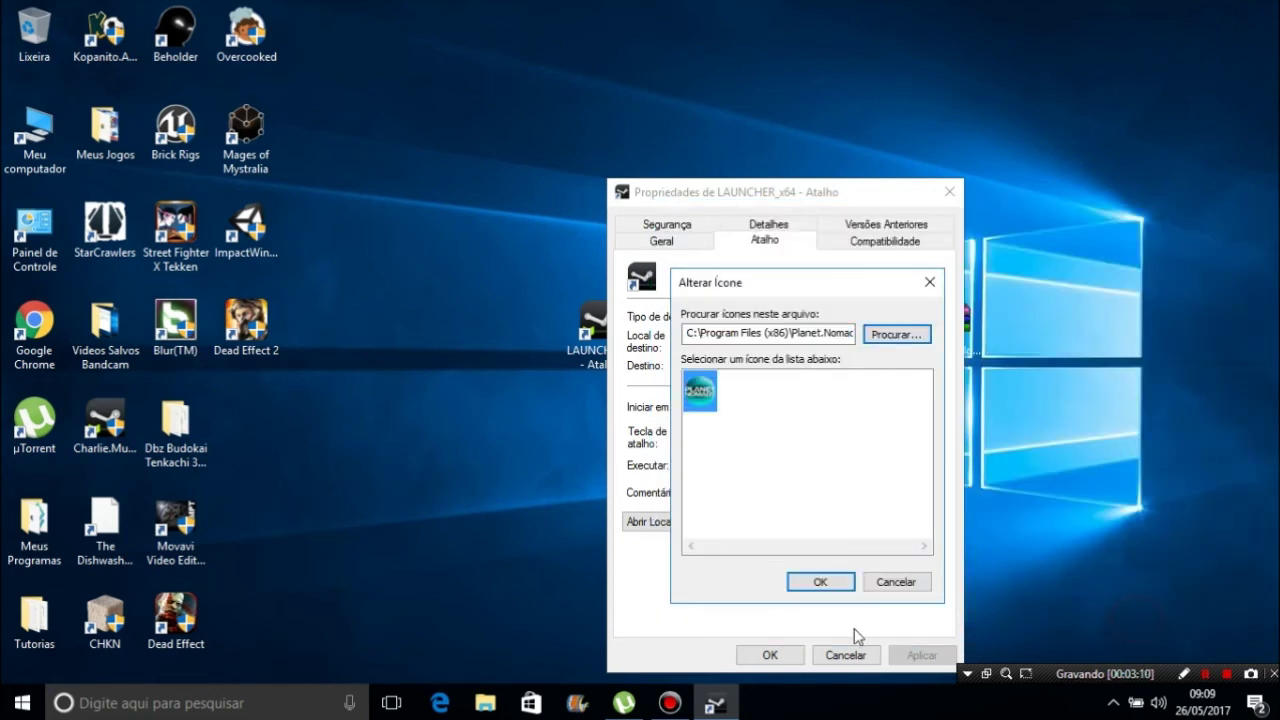
click(819, 582)
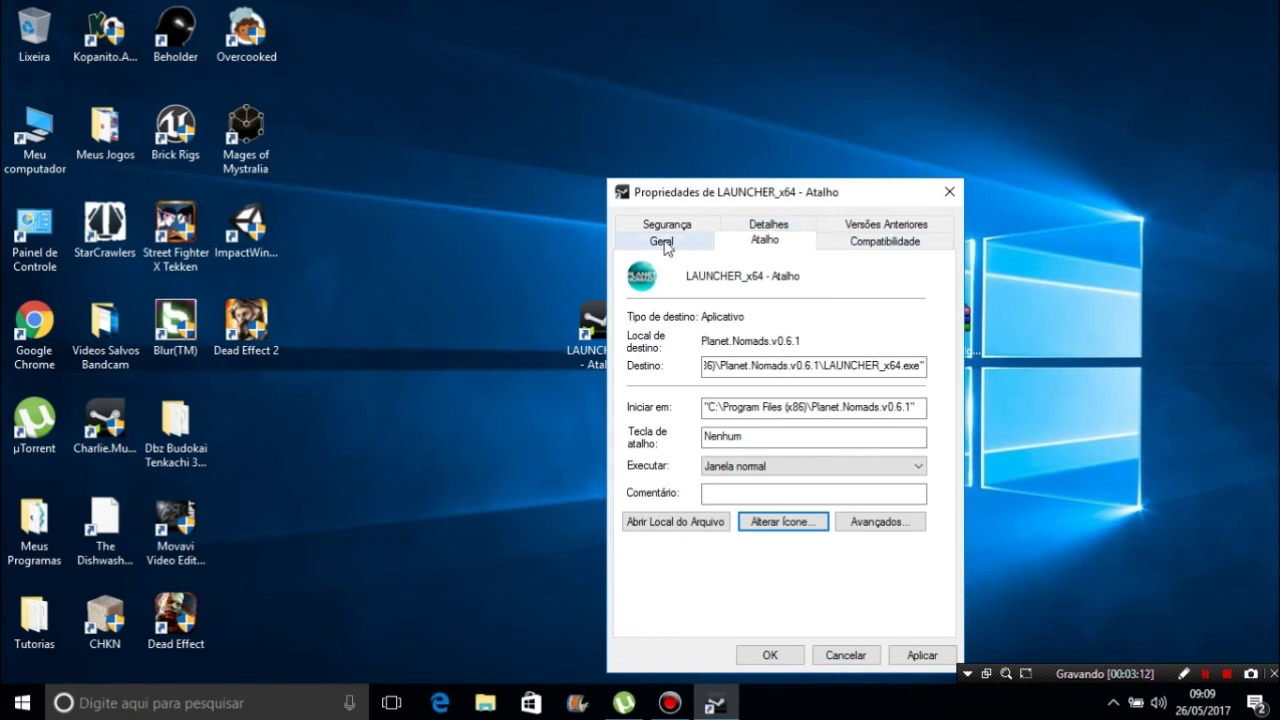
- Copy the text Planet.Nomads from the shortcut's target path and use it as the shortcut's new name
click(789, 362)
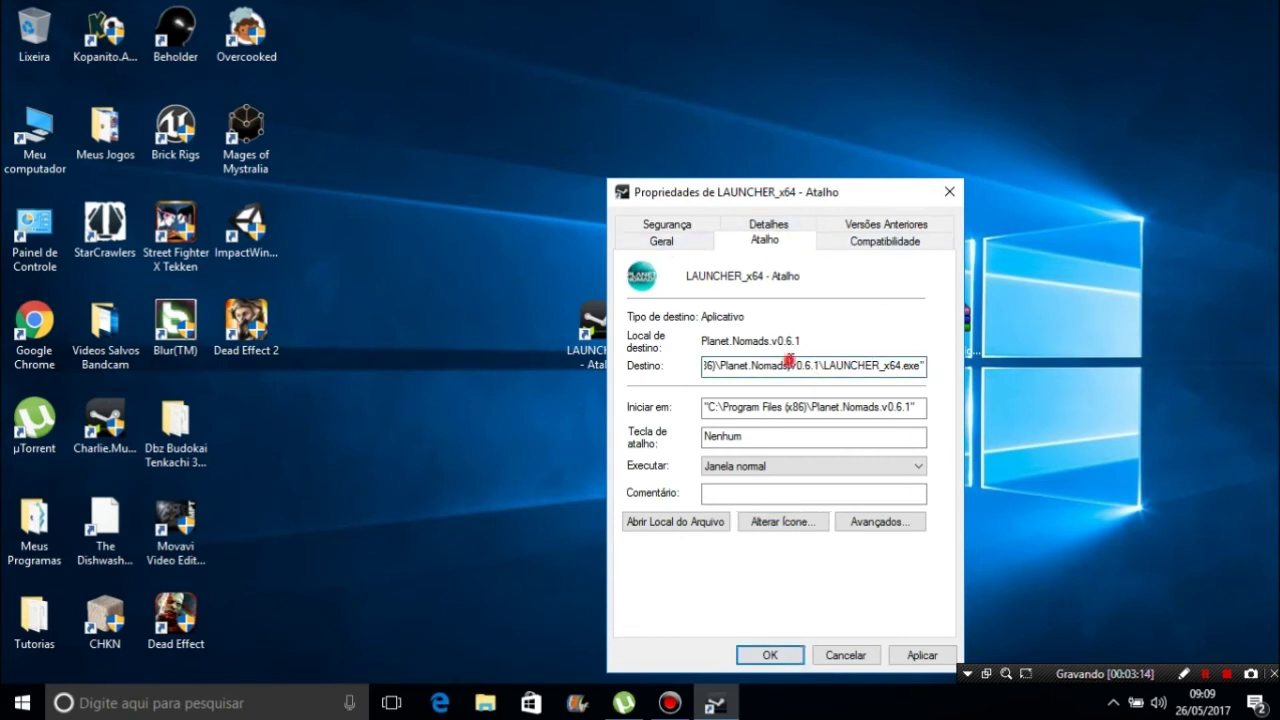
right_click(721, 365)
click(747, 417)
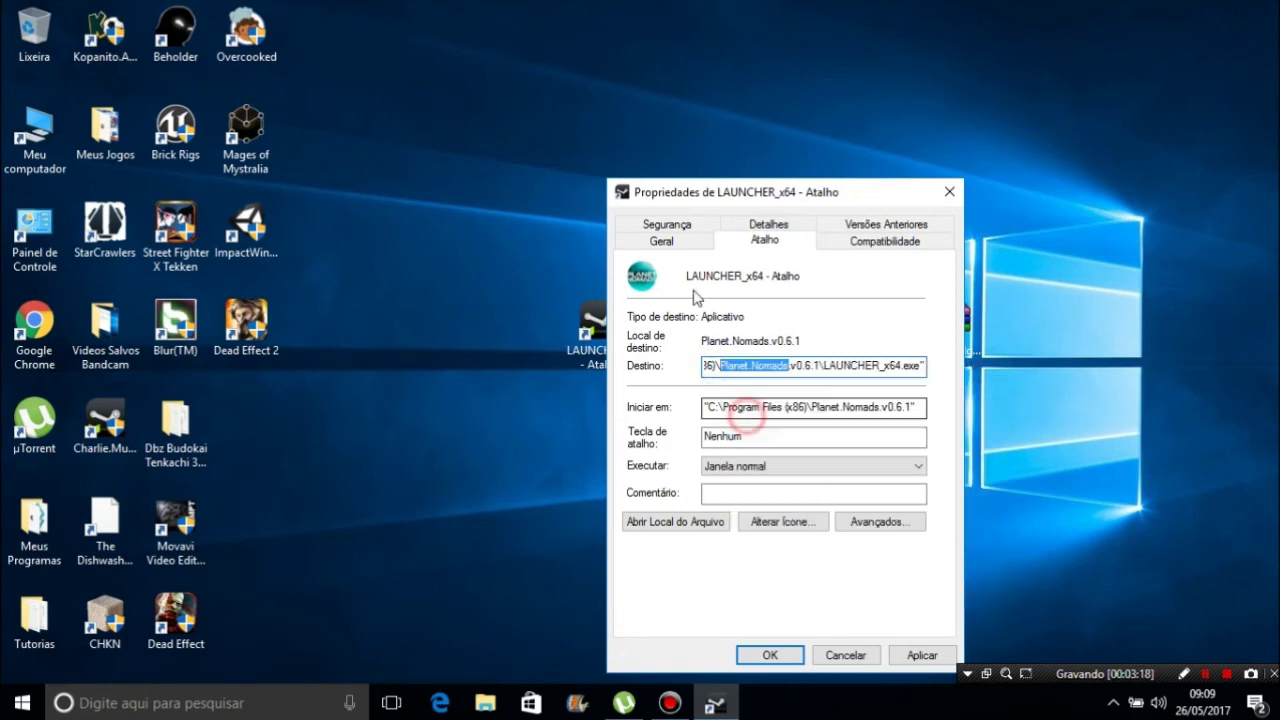
click(661, 240)
drag(834, 276, 463, 384)
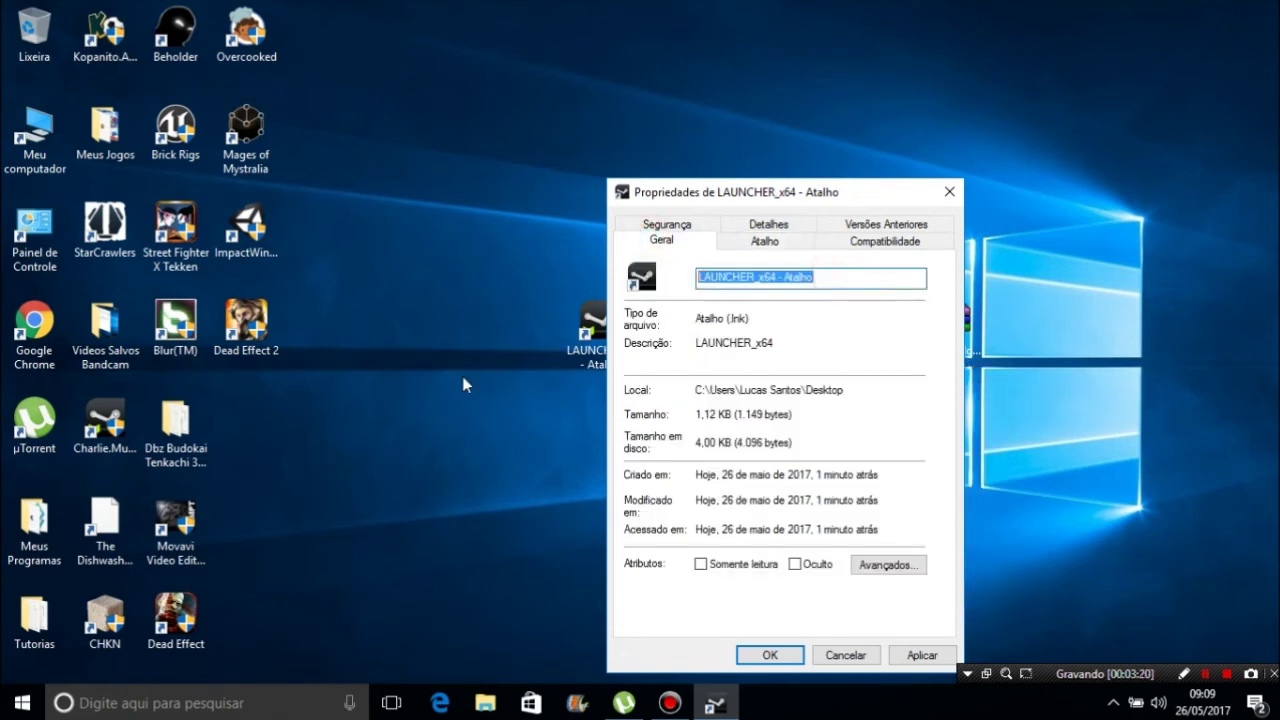
key(ctrl+v)
- Set the shortcut to run as administrator, save its properties and move it below the Dead Effect 2 icon
click(886, 242)
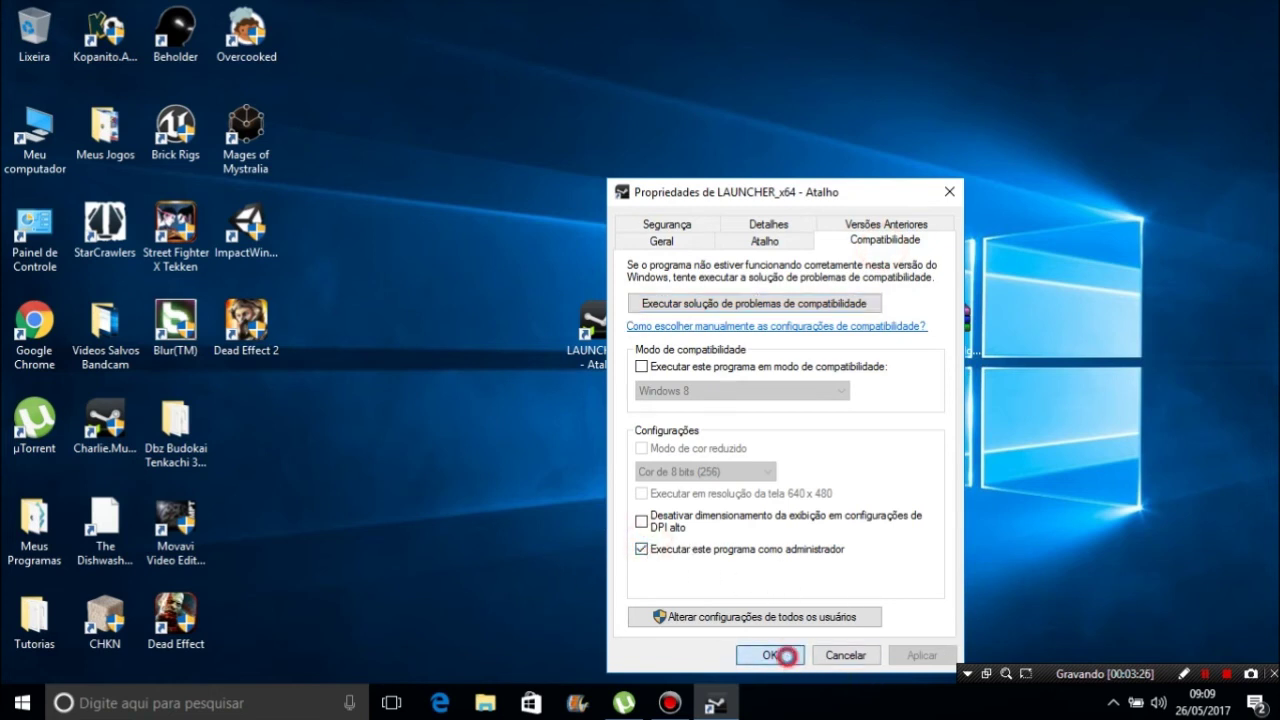
click(770, 655)
drag(610, 330, 259, 400)
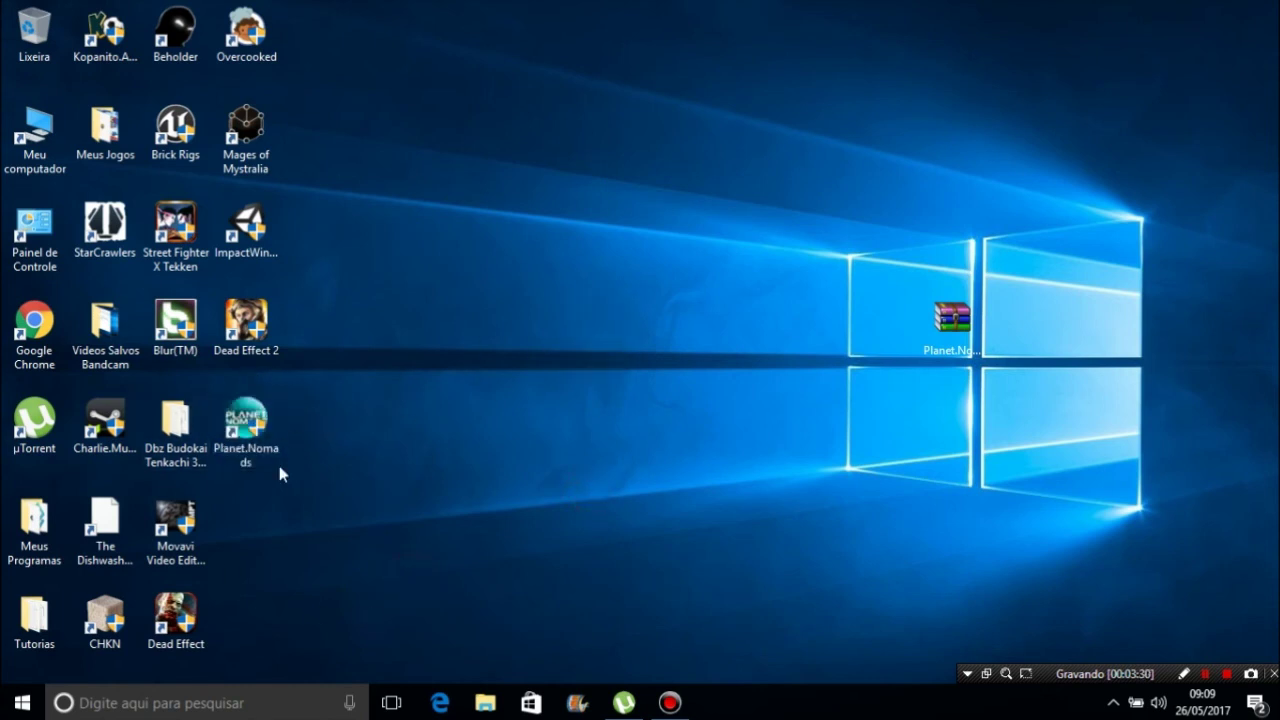
drag(309, 638, 2, 5)
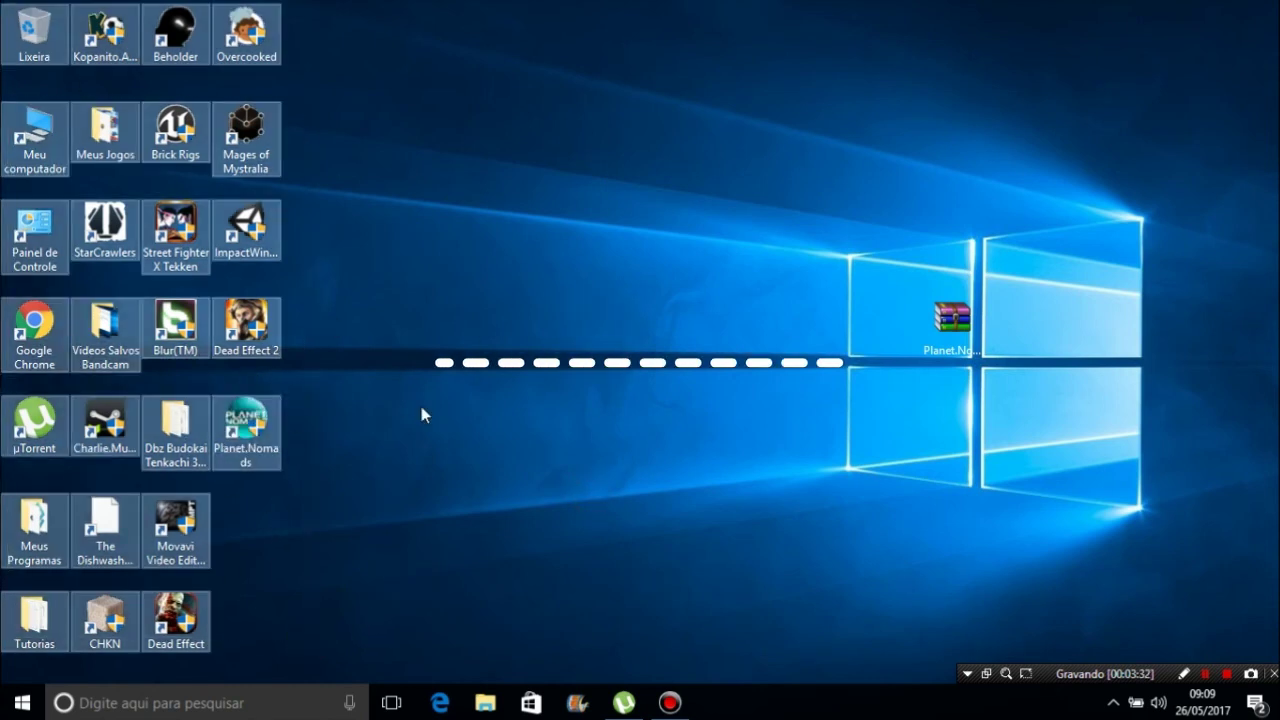
click(422, 408)
click(434, 492)
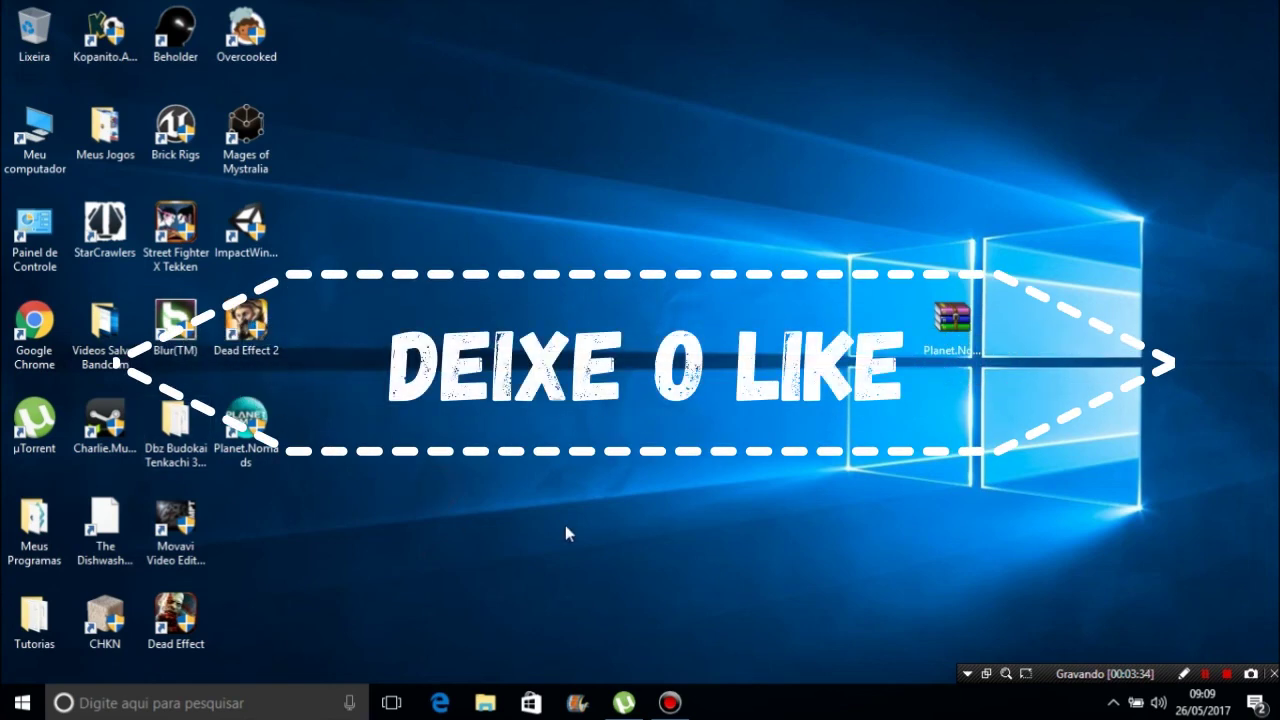
click(756, 469)
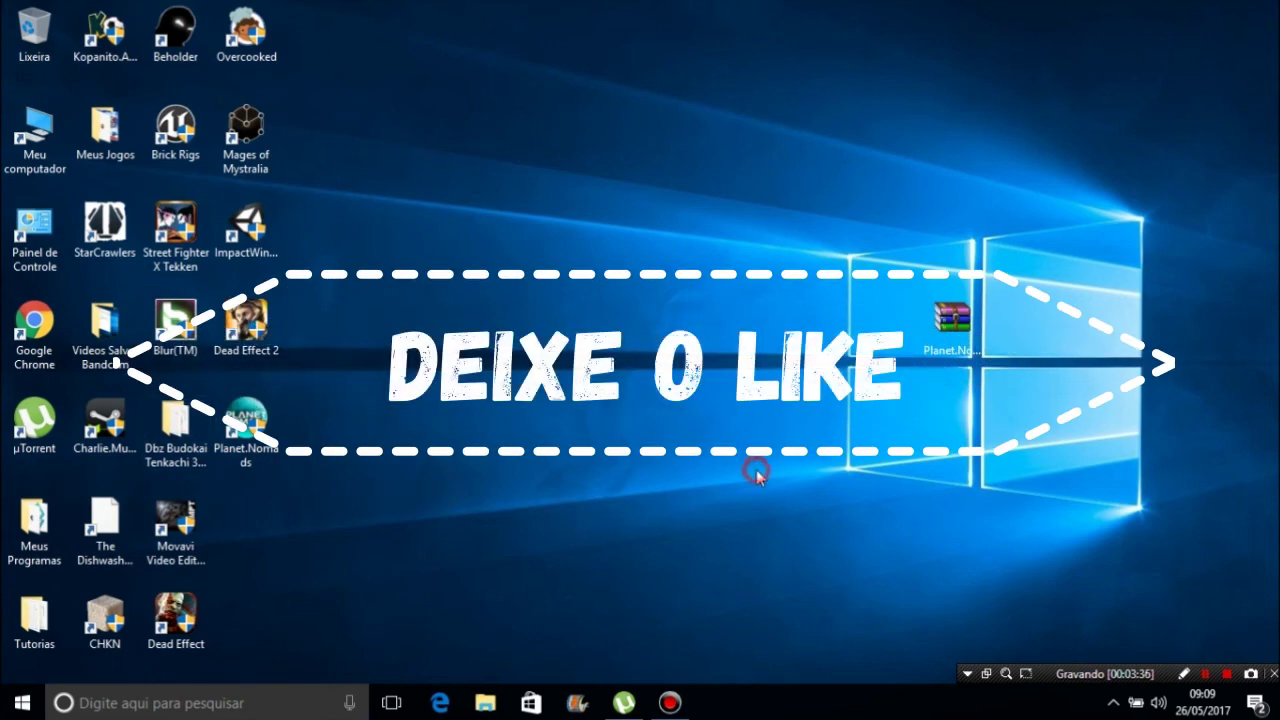